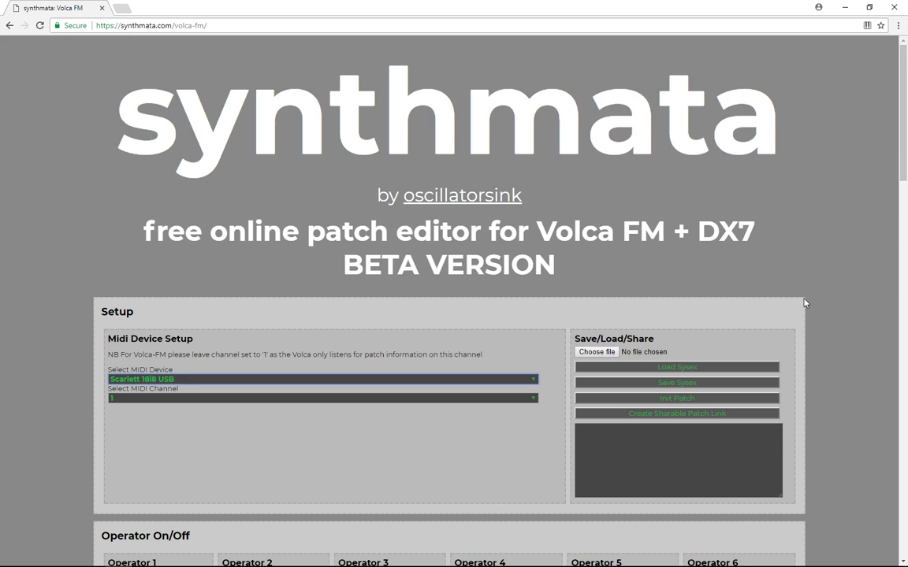
Step: Look through the patch editor's sections for operators 1 to 6 and the global voice controls
{"action": "scroll", "coordinate": [805, 302], "scroll_direction": "down", "scroll_amount": 6}
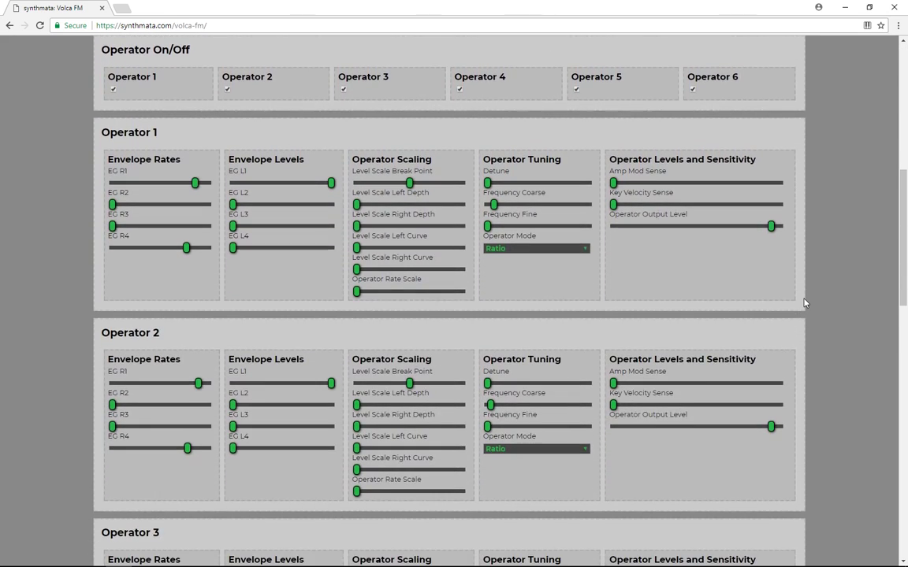
{"action": "scroll", "coordinate": [805, 303], "scroll_direction": "down", "scroll_amount": 6}
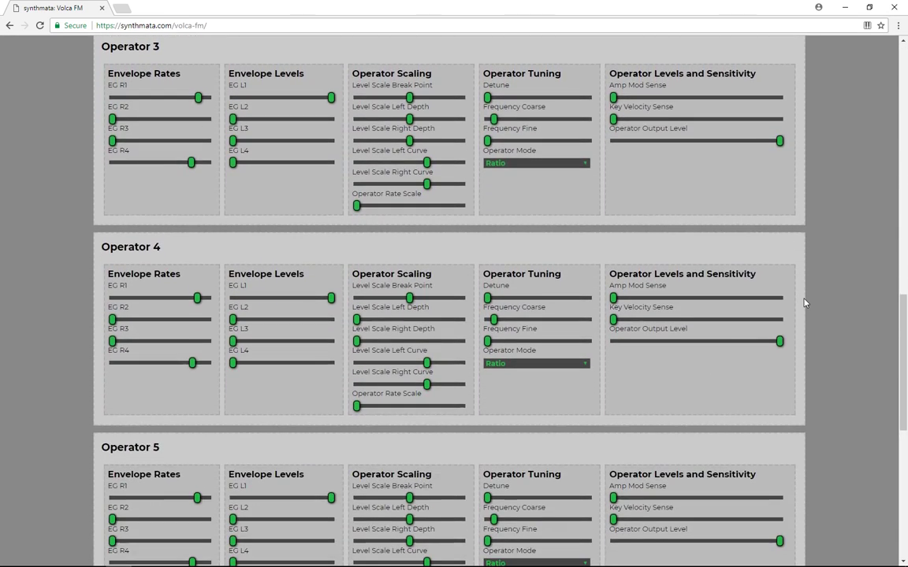
{"action": "scroll", "coordinate": [805, 302], "scroll_direction": "down", "scroll_amount": 6}
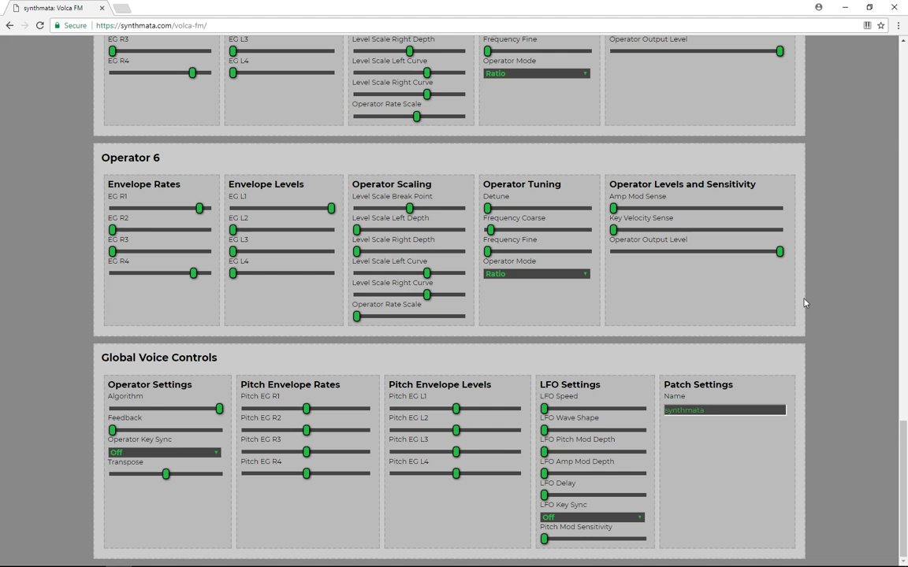
{"action": "scroll", "coordinate": [804, 302], "scroll_direction": "up", "scroll_amount": 15}
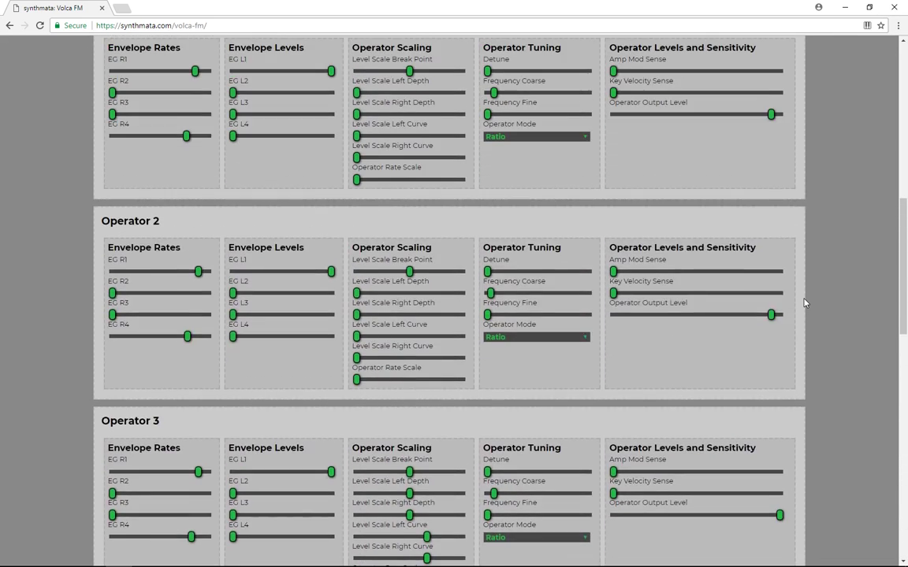
{"action": "scroll", "coordinate": [804, 302], "scroll_direction": "up", "scroll_amount": 2}
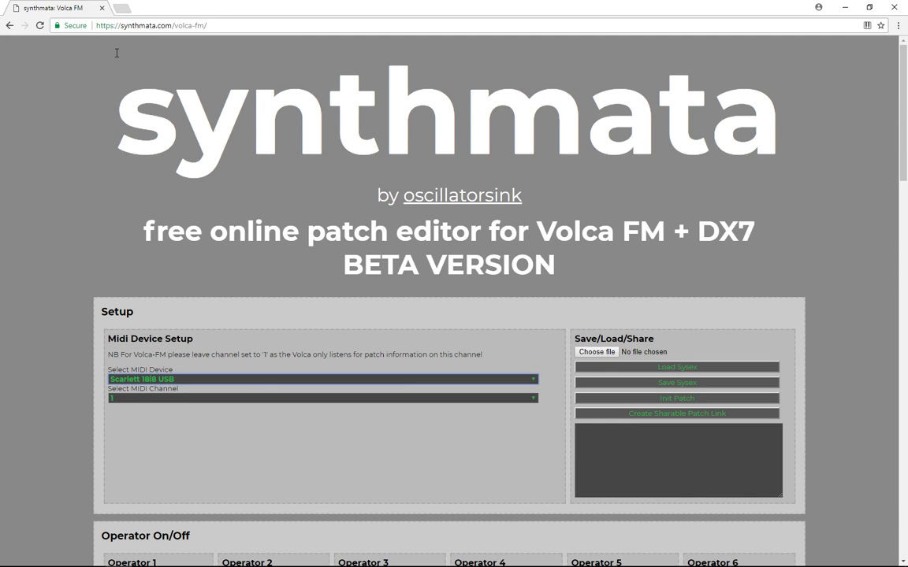
Step: Reset the site's MIDI device permission to the global default (Ask), reload the page and allow MIDI access
{"action": "left_click", "coordinate": [76, 26]}
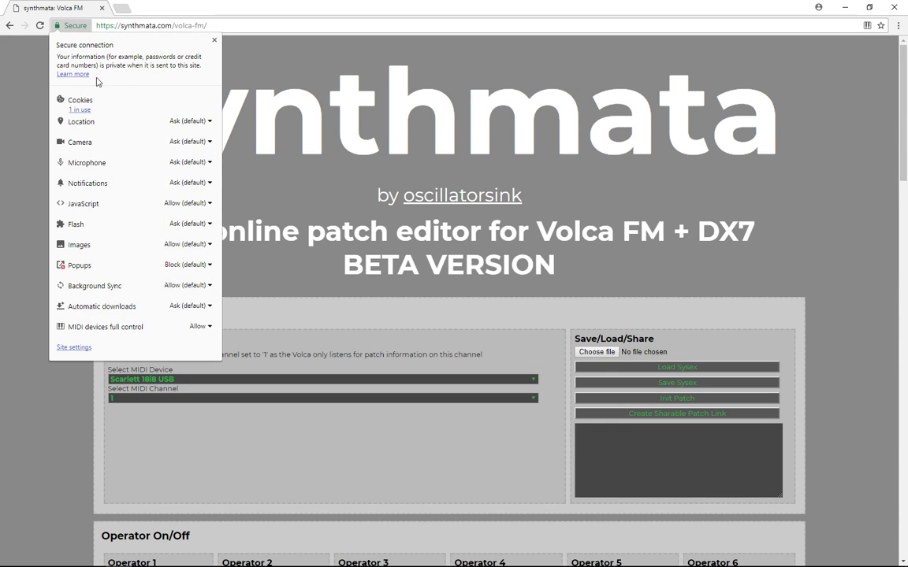
{"action": "left_click", "coordinate": [199, 326]}
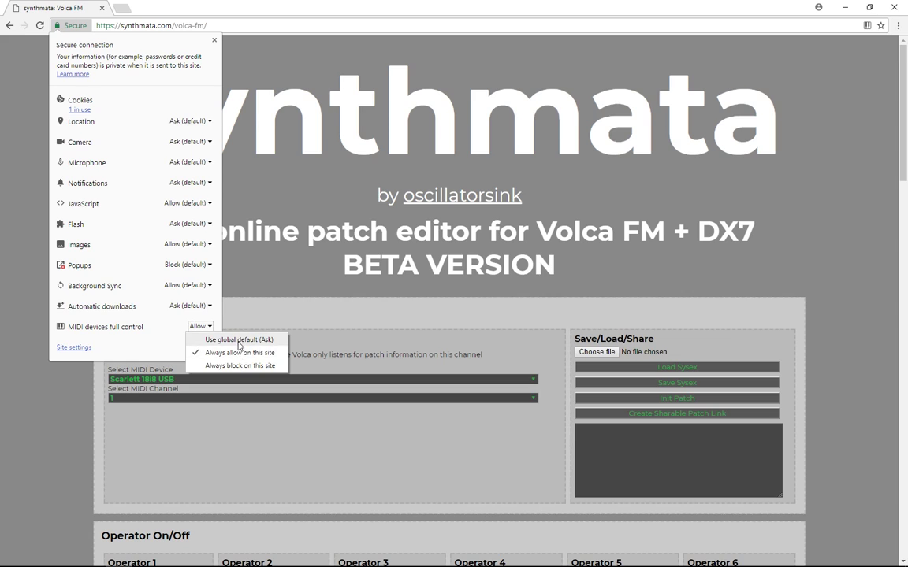
{"action": "left_click", "coordinate": [238, 340]}
{"action": "left_click", "coordinate": [213, 41]}
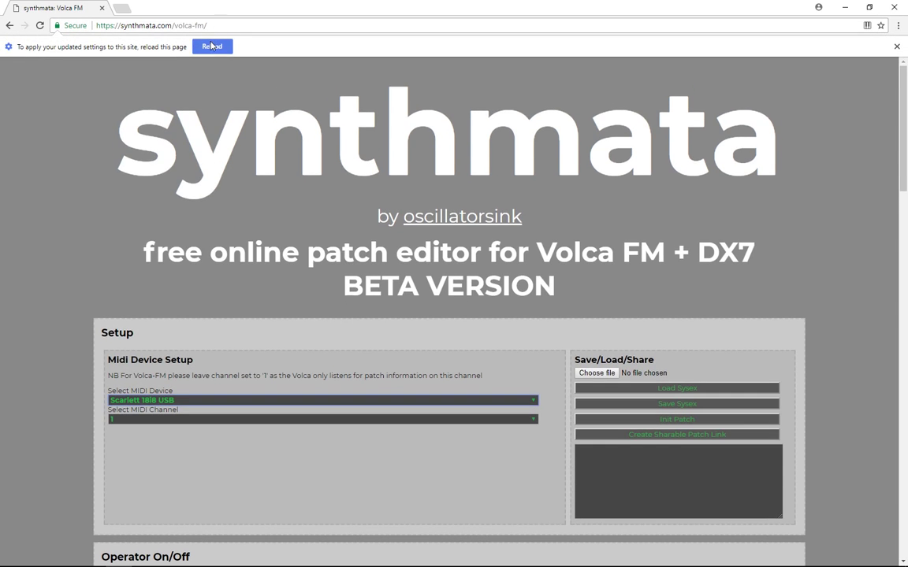
{"action": "left_click", "coordinate": [197, 41]}
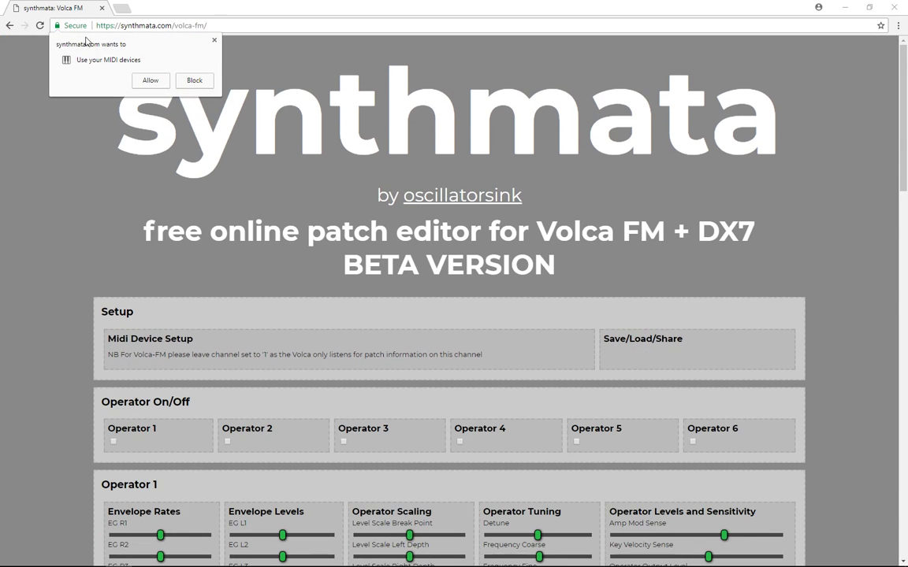
{"action": "left_click", "coordinate": [140, 77]}
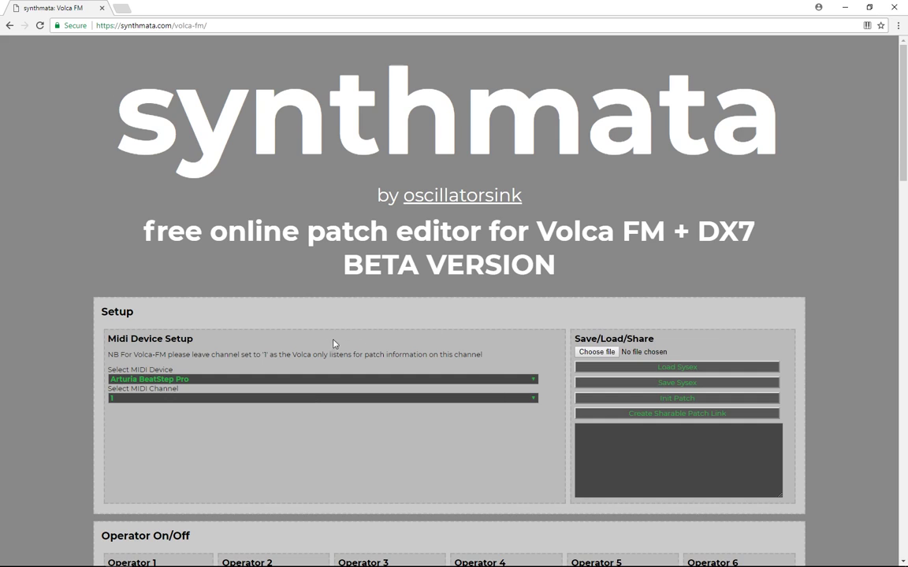
Step: Select Scarlett 18i8 USB as the MIDI device in the MIDI device setup
{"action": "left_click", "coordinate": [240, 379]}
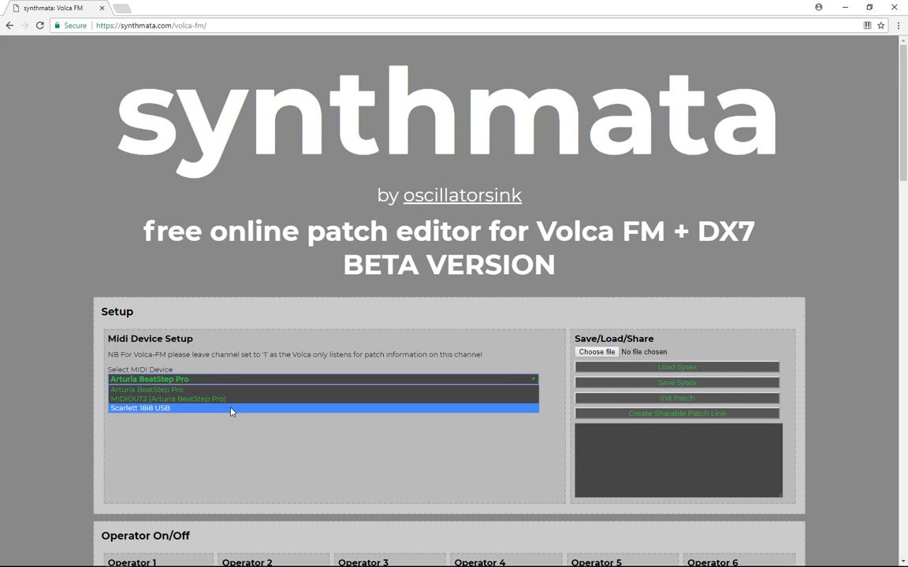
{"action": "left_click", "coordinate": [141, 408]}
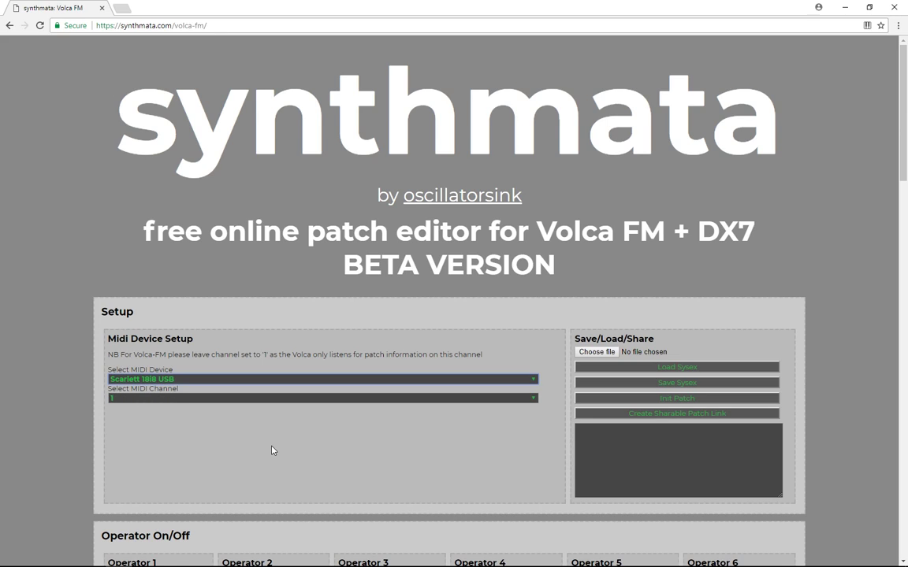
{"action": "key", "text": "alt+Down"}
{"action": "left_click", "coordinate": [130, 409]}
Step: Examine the operator parameters, the available MIDI devices and the save, load and share options
{"action": "scroll", "coordinate": [232, 426], "scroll_direction": "down", "scroll_amount": 10}
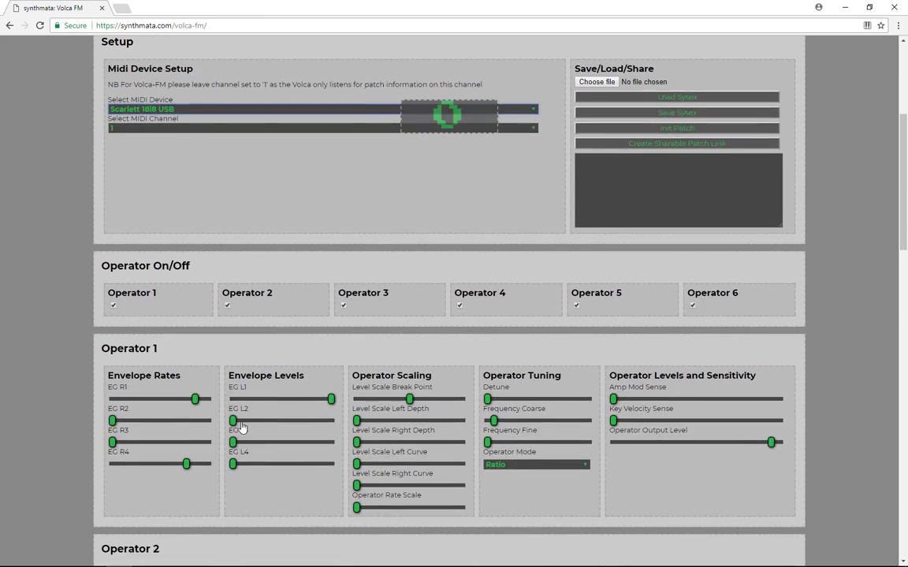
{"action": "scroll", "coordinate": [315, 442], "scroll_direction": "down", "scroll_amount": 6}
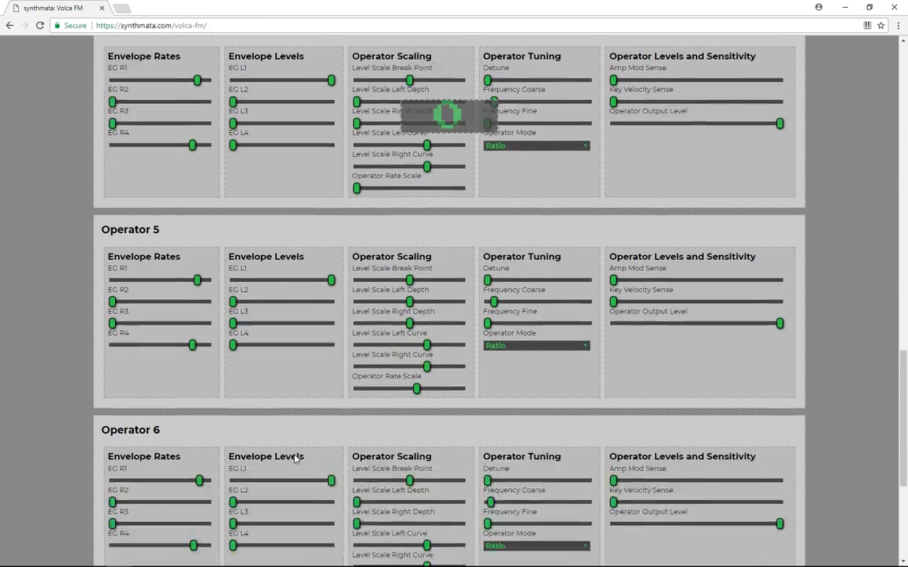
{"action": "scroll", "coordinate": [298, 457], "scroll_direction": "up", "scroll_amount": 15}
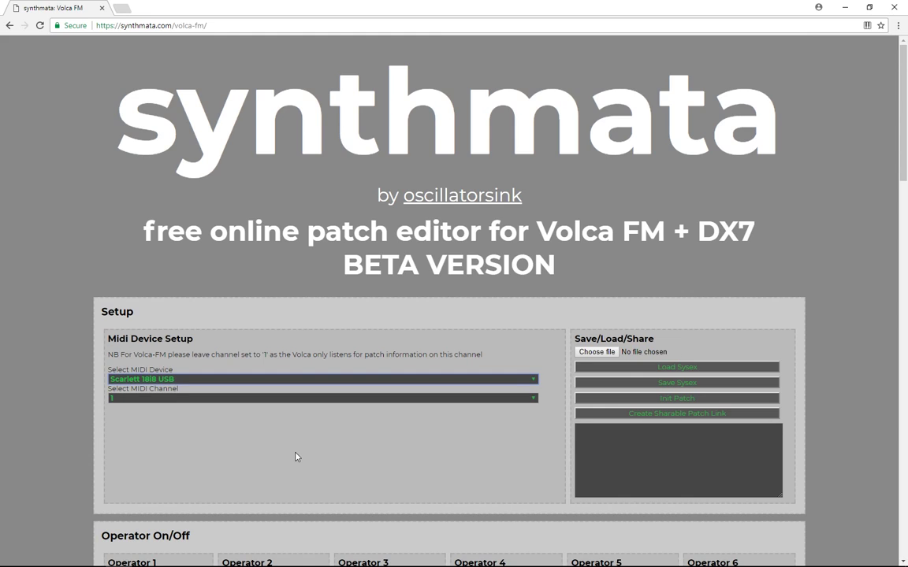
{"action": "left_click", "coordinate": [533, 379]}
{"action": "left_click", "coordinate": [800, 470]}
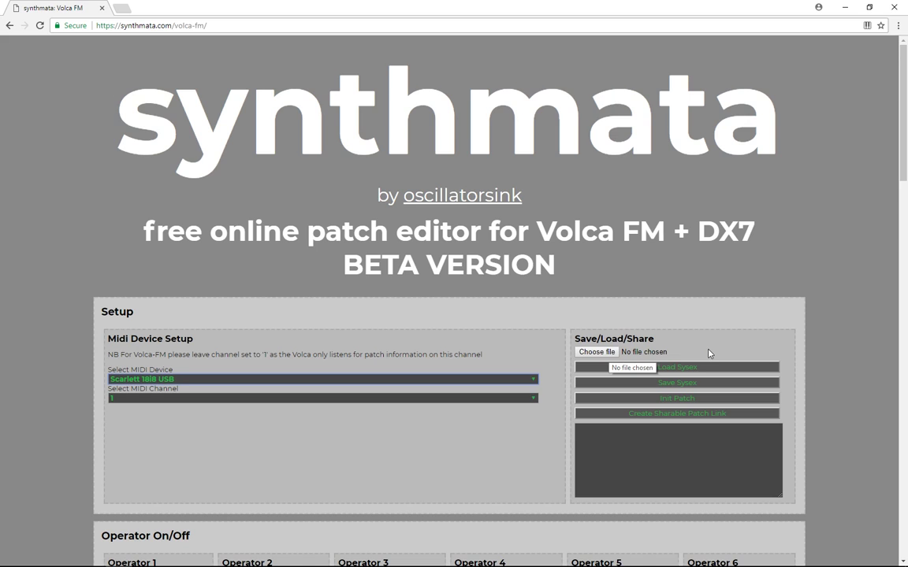
{"action": "scroll", "coordinate": [436, 394], "scroll_direction": "down", "scroll_amount": 4}
{"action": "scroll", "coordinate": [436, 393], "scroll_direction": "down", "scroll_amount": 3}
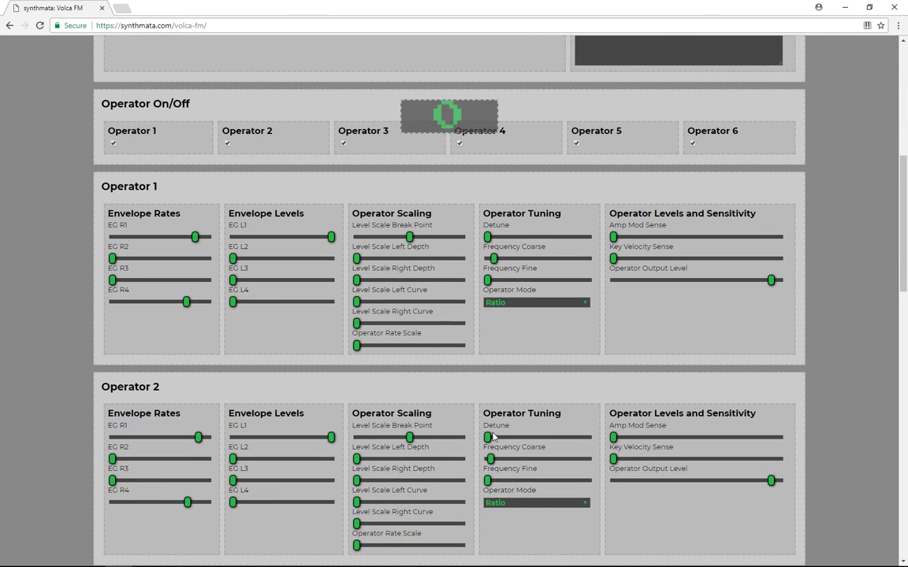
{"action": "scroll", "coordinate": [553, 403], "scroll_direction": "up", "scroll_amount": 3}
{"action": "scroll", "coordinate": [553, 403], "scroll_direction": "up", "scroll_amount": 3}
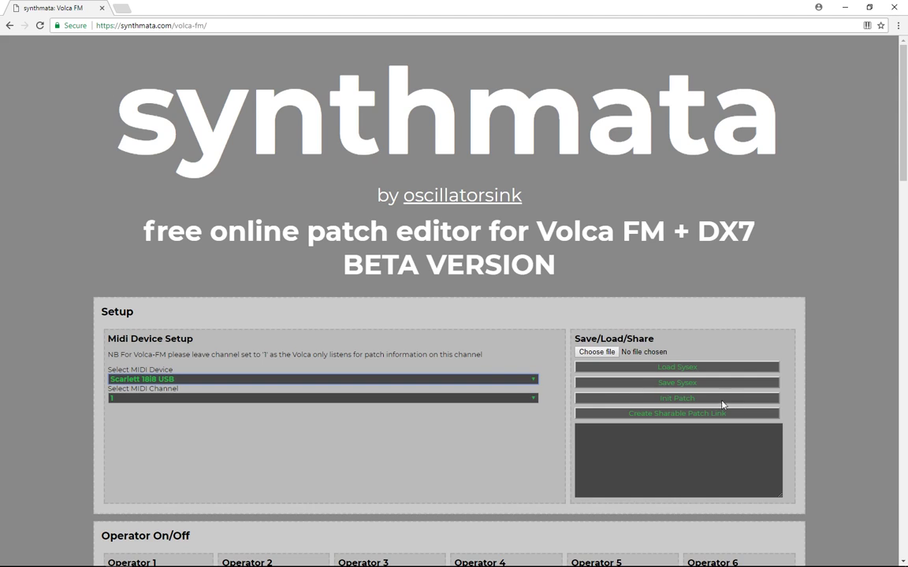
Step: Initialise the patch and generate a sharable patch link, selecting the link's full text
{"action": "left_click", "coordinate": [677, 399]}
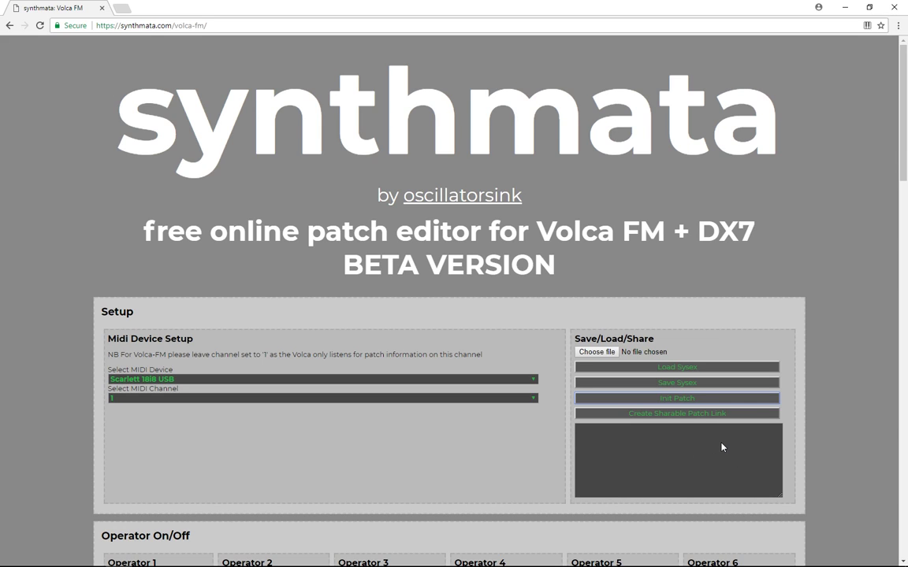
{"action": "left_click", "coordinate": [650, 414]}
{"action": "left_click_drag", "start_coordinate": [727, 480], "coordinate": [633, 464]}
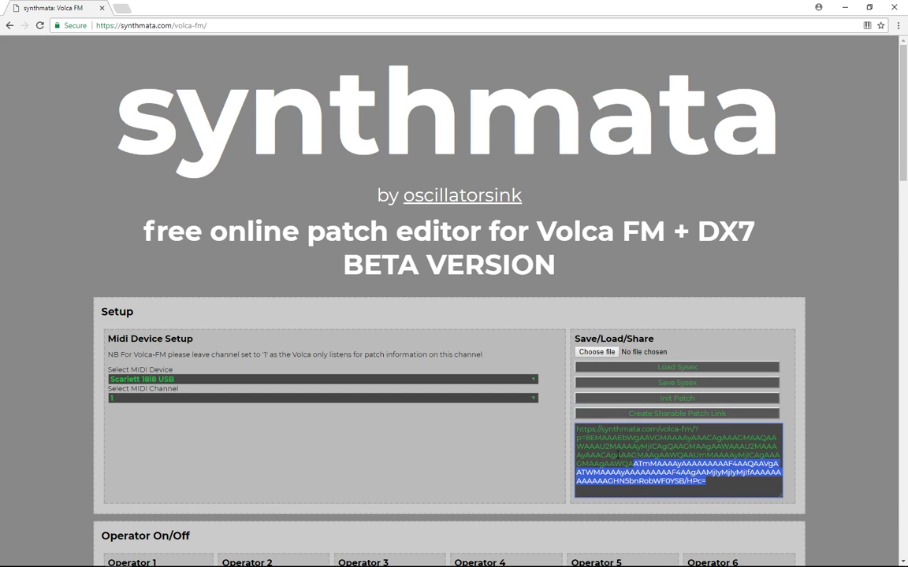
{"action": "key", "text": "ctrl+a"}
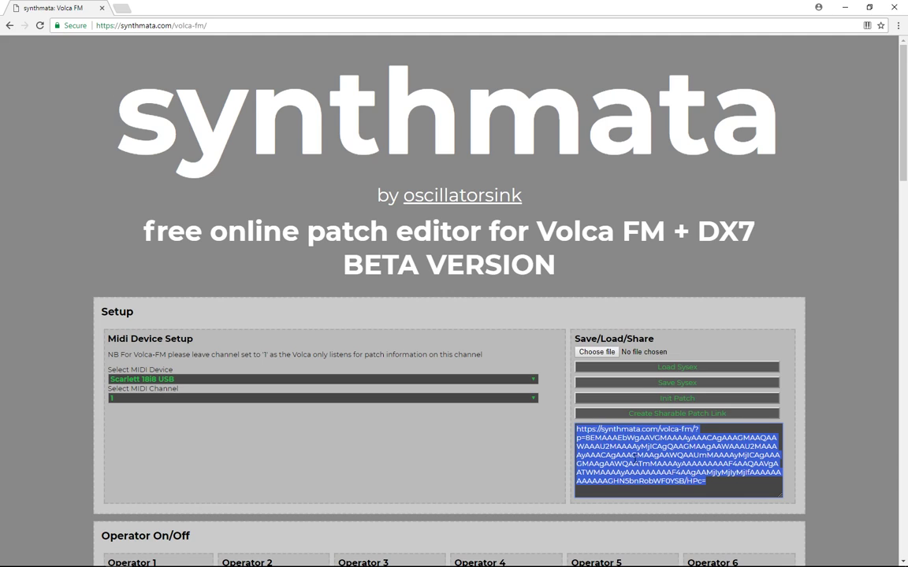
{"action": "left_click", "coordinate": [698, 479]}
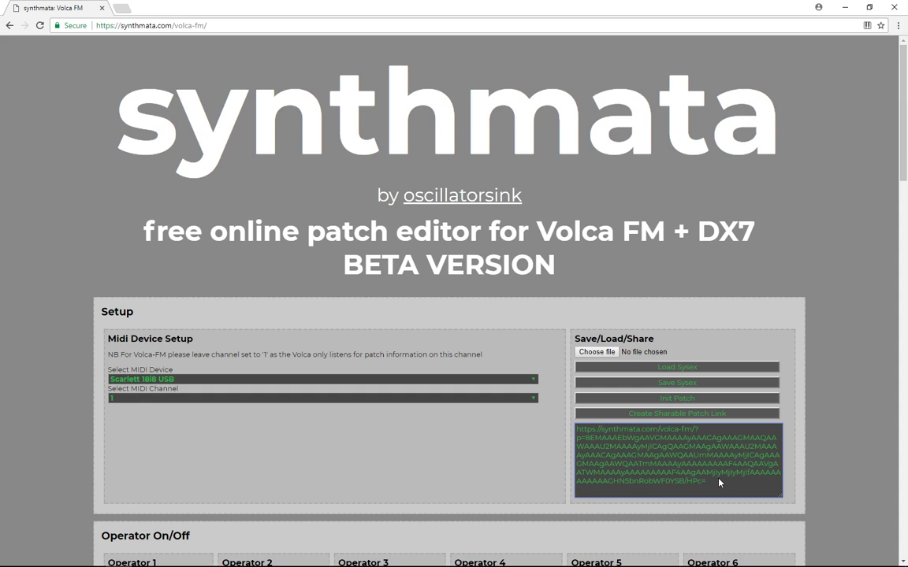
Step: Lower the algorithm in the global voice controls to near the low end of its range and turn off operators 3 to 6
{"action": "scroll", "coordinate": [719, 483], "scroll_direction": "down", "scroll_amount": 2}
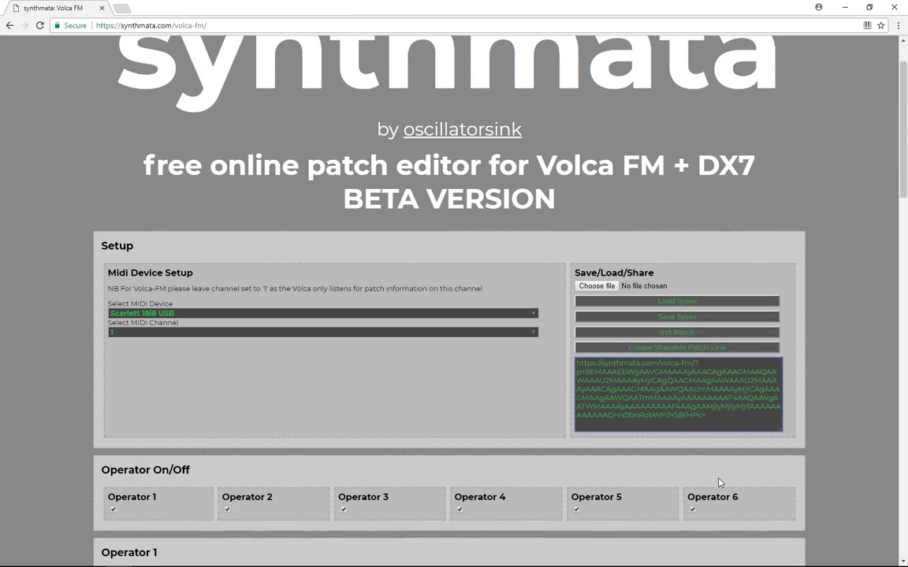
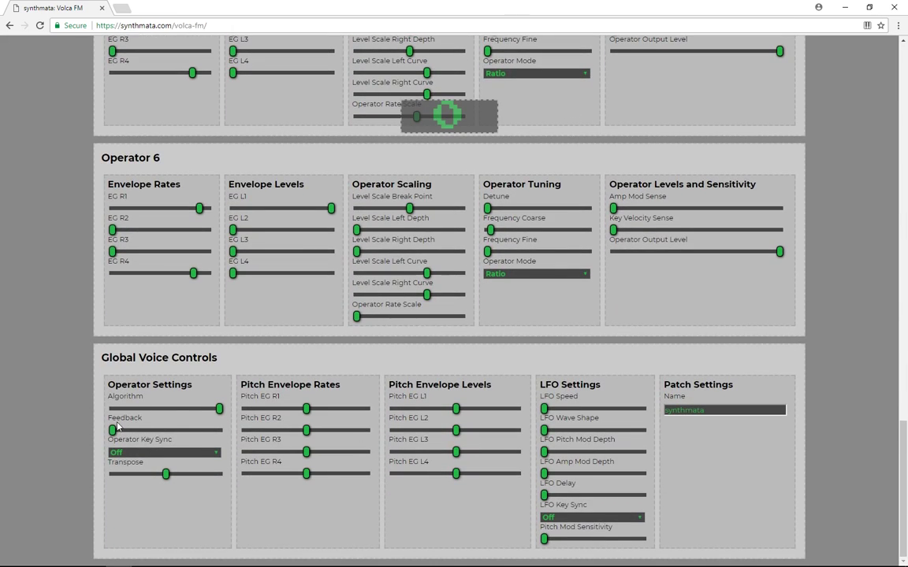
{"action": "left_click_drag", "start_coordinate": [219, 409], "coordinate": [130, 410]}
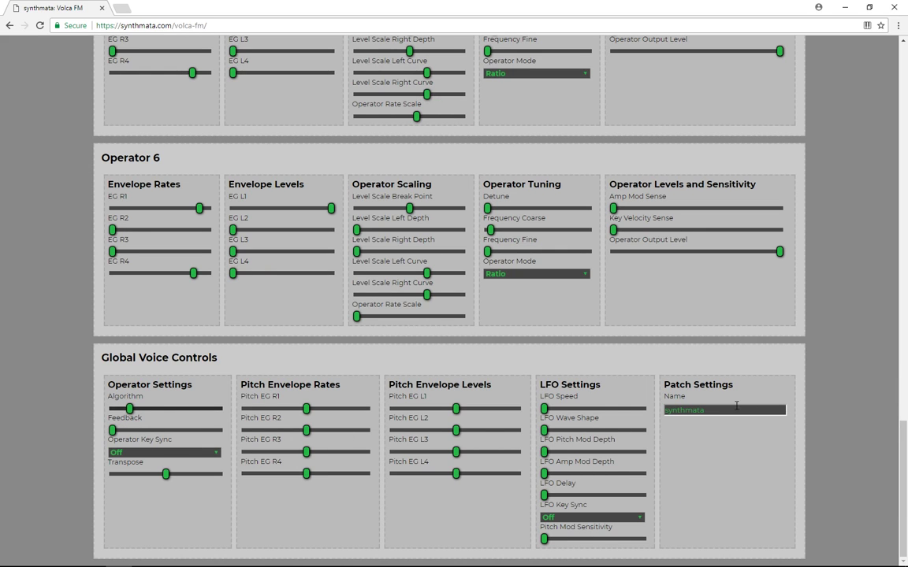
{"action": "left_click_drag", "start_coordinate": [903, 449], "coordinate": [879, 75]}
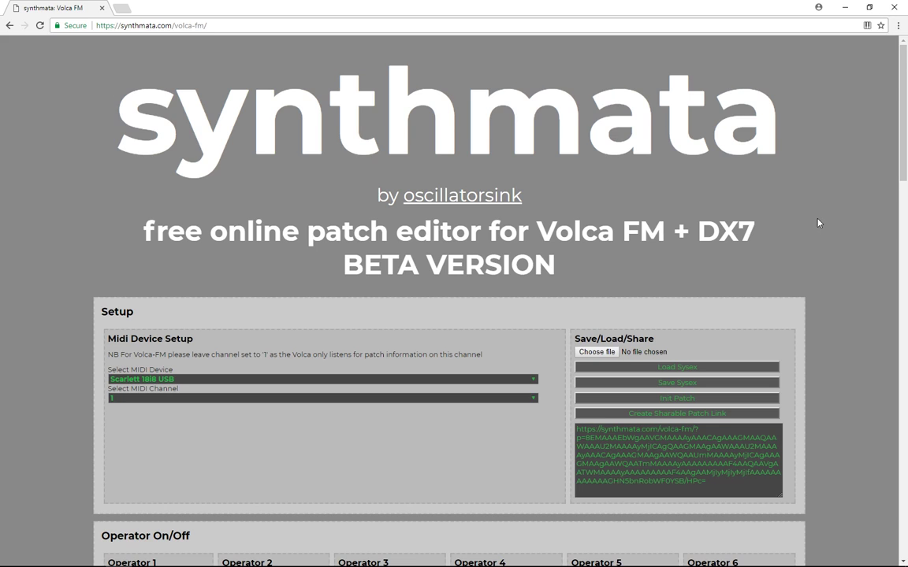
{"action": "scroll", "coordinate": [860, 327], "scroll_direction": "down", "scroll_amount": 6}
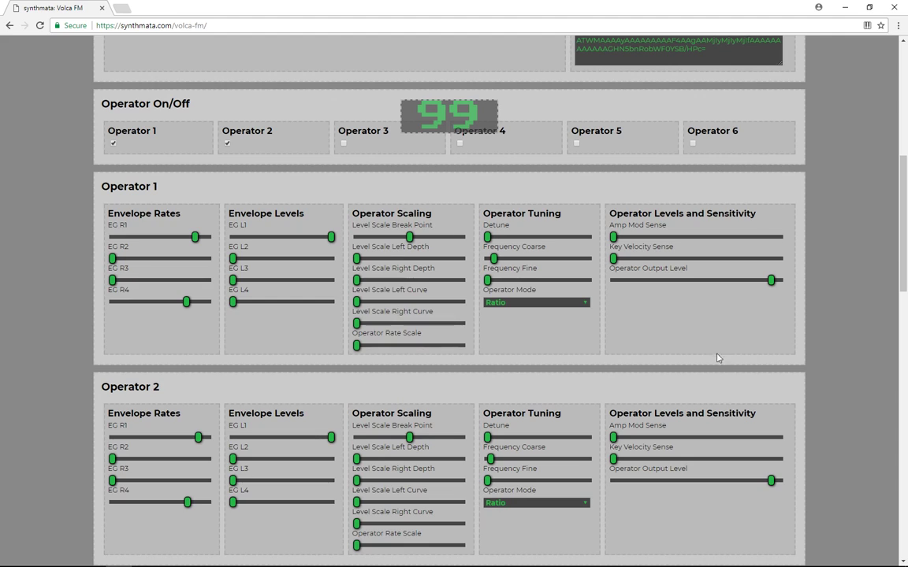
Step: Set operator 2's output level to 0 and raise operator 1's output level to its maximum
{"action": "scroll", "coordinate": [127, 221], "scroll_direction": "up", "scroll_amount": 2}
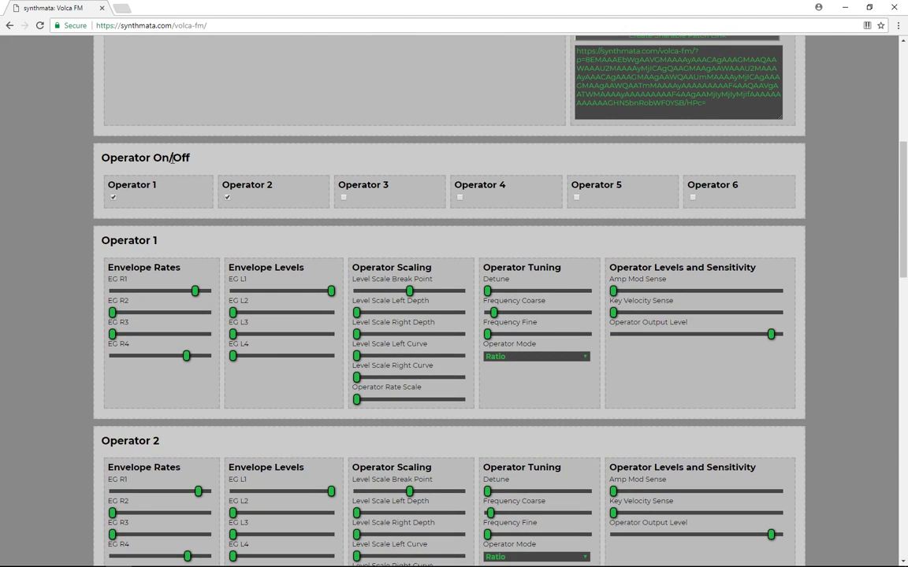
{"action": "scroll", "coordinate": [412, 270], "scroll_direction": "down", "scroll_amount": 2}
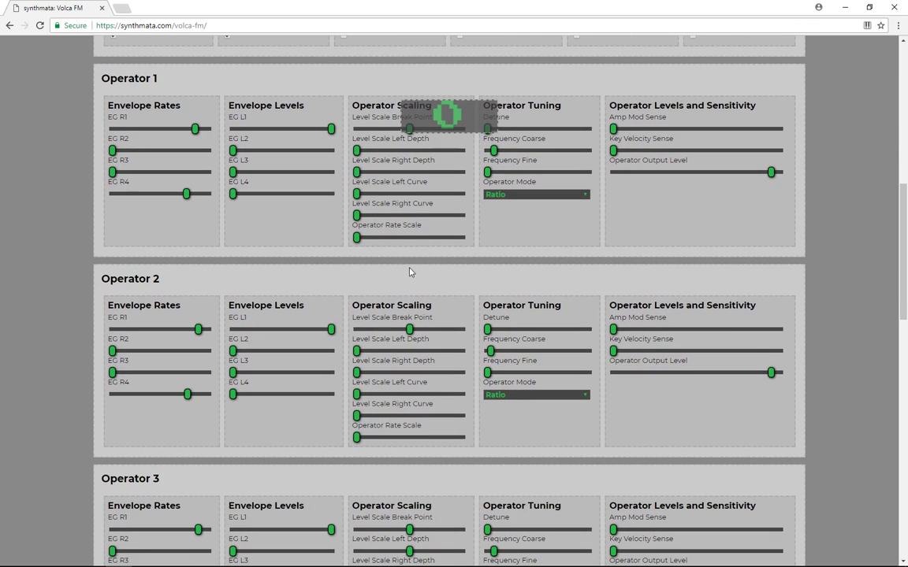
{"action": "left_click_drag", "start_coordinate": [773, 372], "coordinate": [612, 376]}
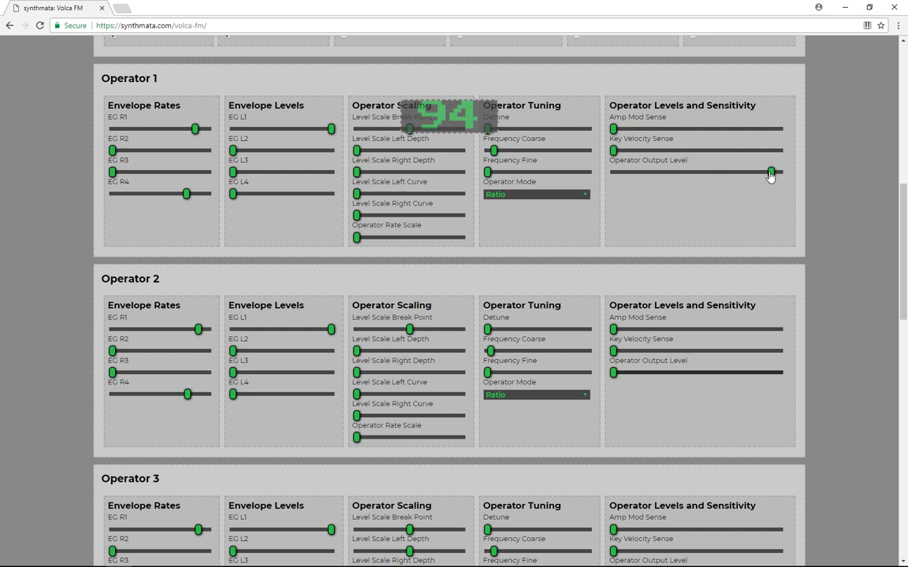
{"action": "left_click_drag", "start_coordinate": [770, 173], "coordinate": [779, 172]}
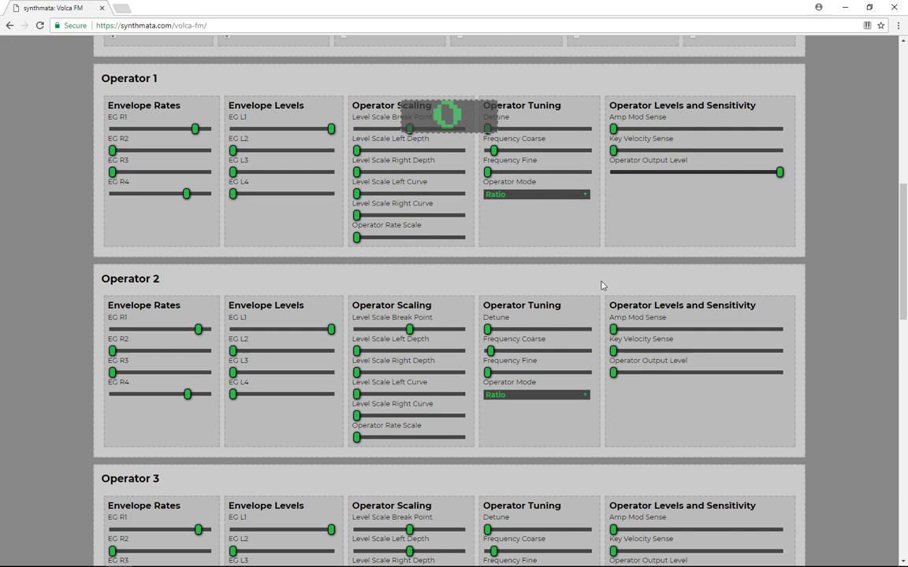
Step: Raise operator 2's output level, trying 69 and 48, and leave it at about three quarters of its range
{"action": "left_click_drag", "start_coordinate": [614, 373], "coordinate": [730, 375]}
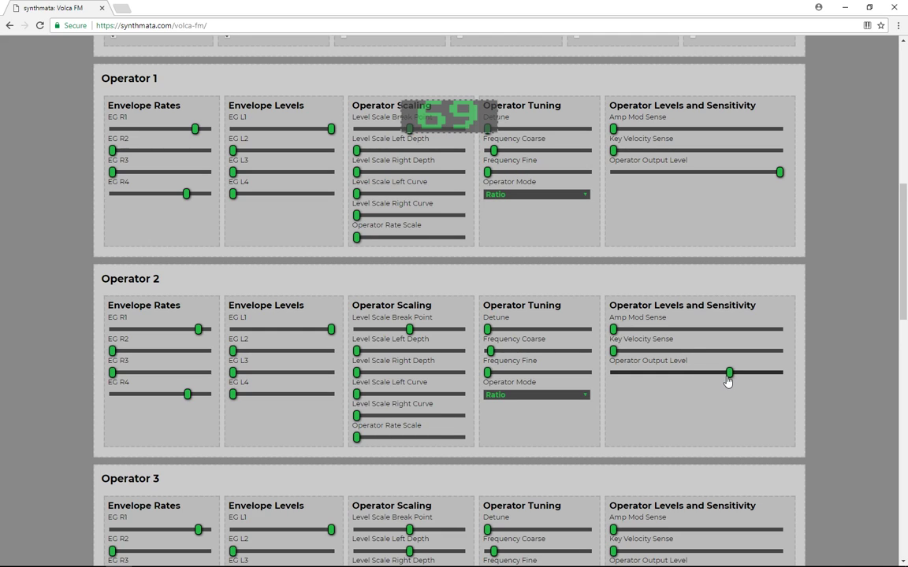
{"action": "left_click_drag", "start_coordinate": [729, 377], "coordinate": [694, 379]}
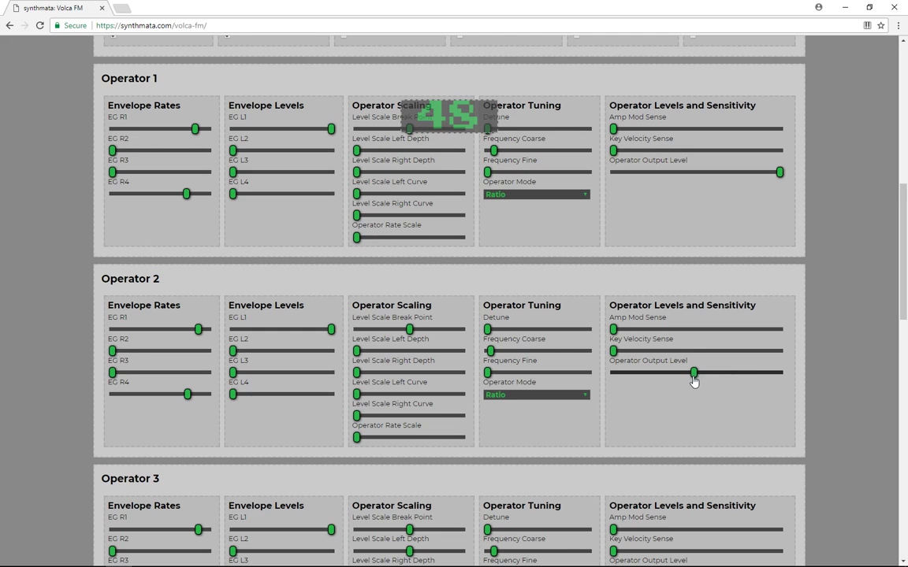
{"action": "left_click", "coordinate": [693, 375]}
{"action": "left_click_drag", "start_coordinate": [696, 379], "coordinate": [722, 381]}
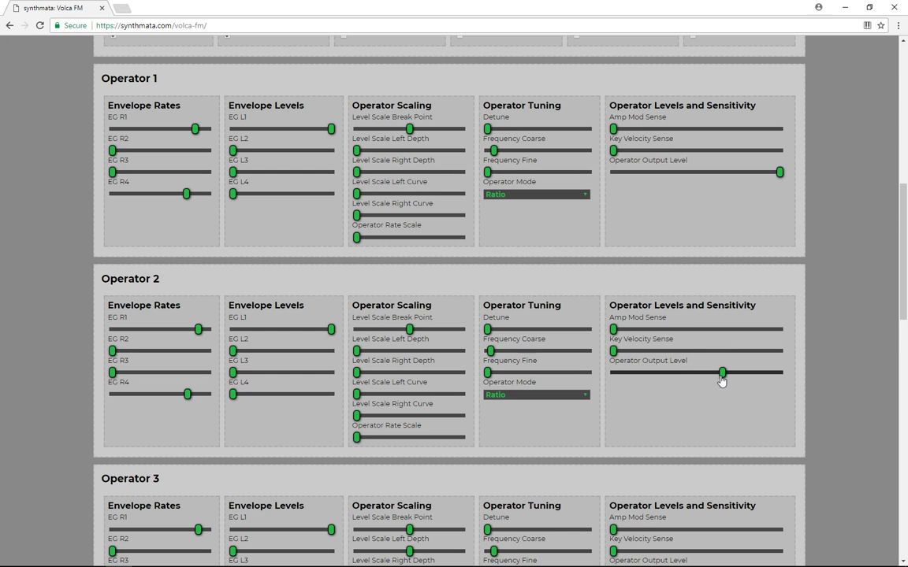
{"action": "left_click", "coordinate": [722, 381]}
{"action": "left_click_drag", "start_coordinate": [723, 374], "coordinate": [738, 383]}
Step: Raise operator 2's detune to about 70 percent of its range
{"action": "left_click", "coordinate": [496, 330]}
{"action": "left_click_drag", "start_coordinate": [490, 334], "coordinate": [559, 338]}
{"action": "mouse_move", "coordinate": [520, 358]}
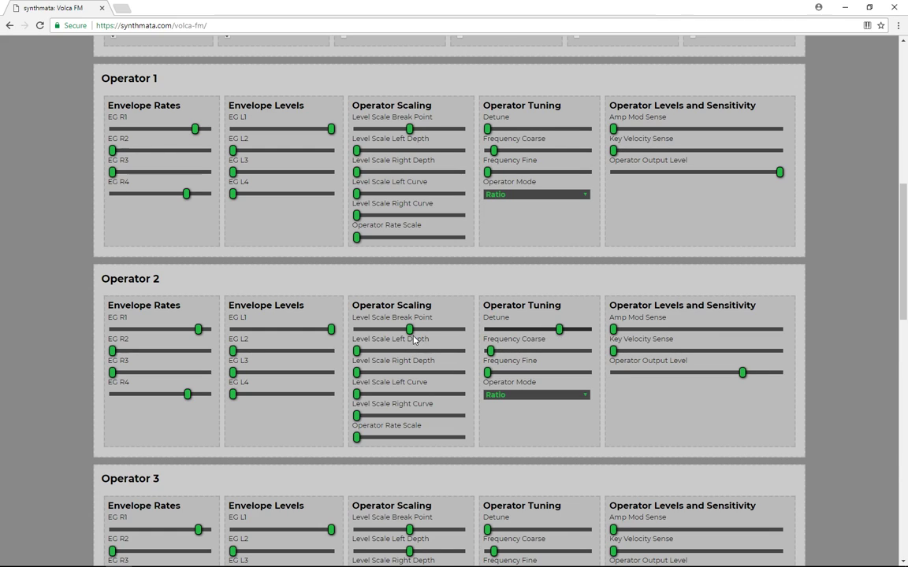
Step: Set operator 2's EG R2 to about 65 percent and EG L2 to about 70 percent of range, and its output level to 90
{"action": "mouse_move", "coordinate": [202, 334]}
{"action": "mouse_move", "coordinate": [112, 352]}
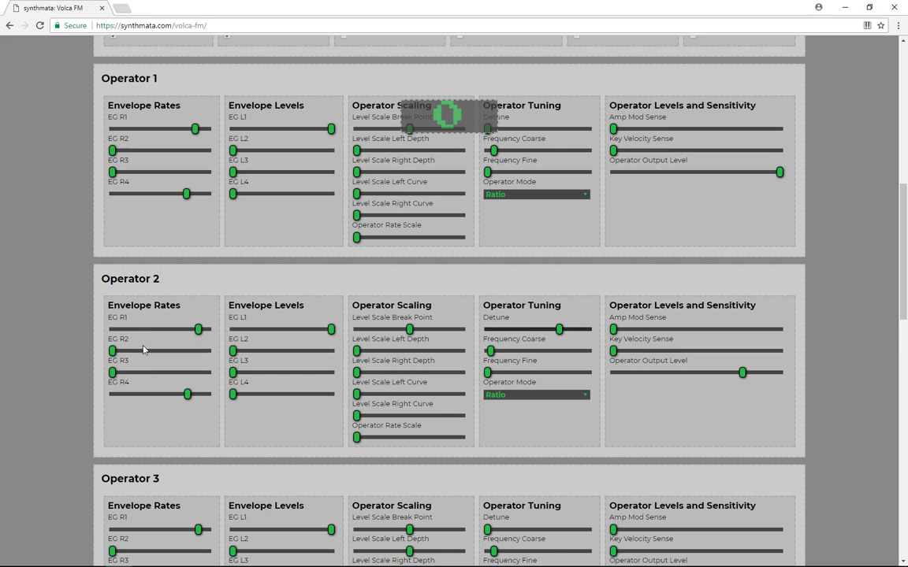
{"action": "left_click_drag", "start_coordinate": [114, 353], "coordinate": [303, 356]}
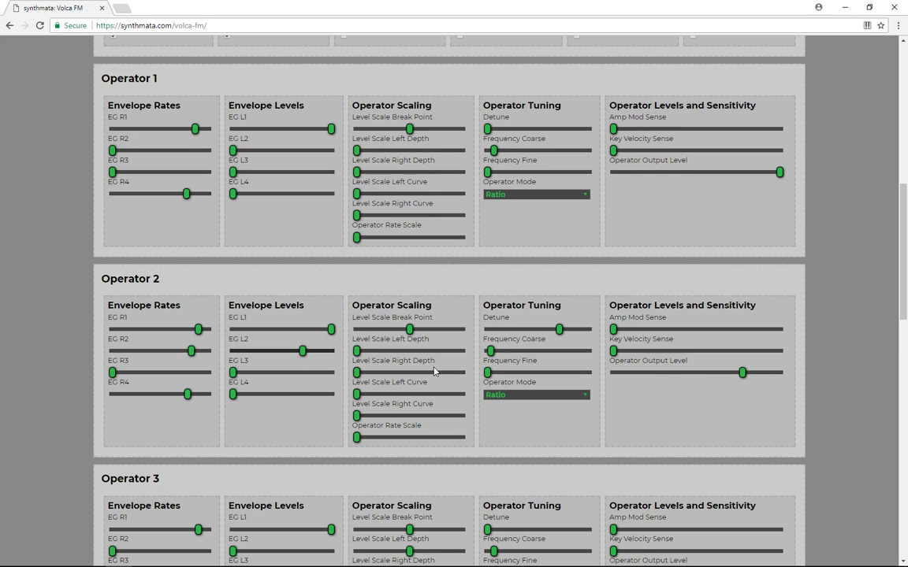
{"action": "left_click_drag", "start_coordinate": [742, 373], "coordinate": [764, 376]}
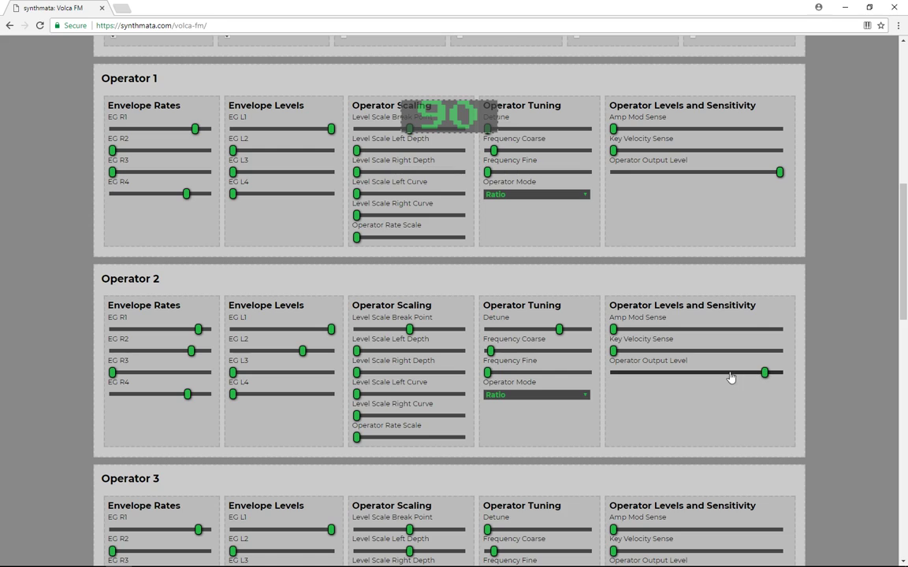
{"action": "left_click_drag", "start_coordinate": [190, 351], "coordinate": [175, 357]}
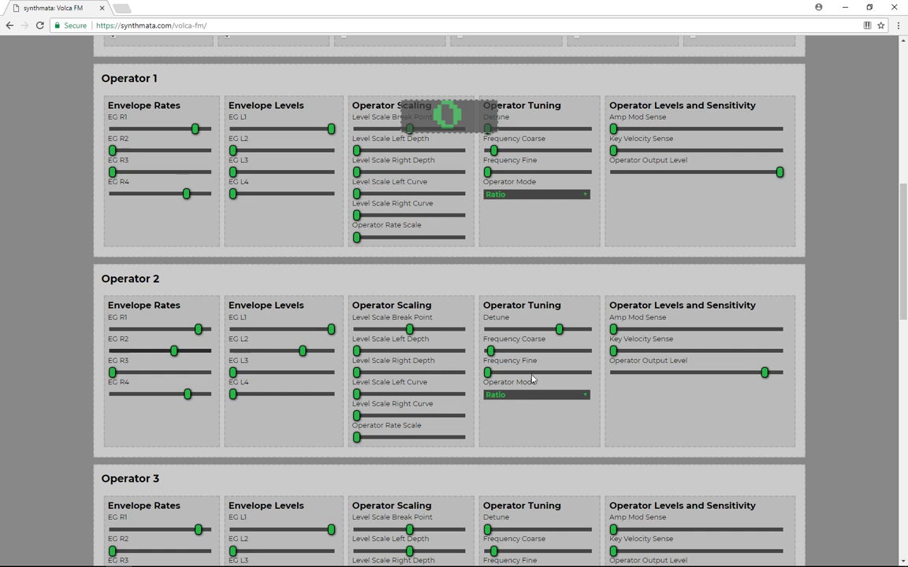
Step: Turn operators 3 and 4 back on
{"action": "scroll", "coordinate": [609, 462], "scroll_direction": "up", "scroll_amount": 1}
{"action": "scroll", "coordinate": [376, 270], "scroll_direction": "up", "scroll_amount": 3}
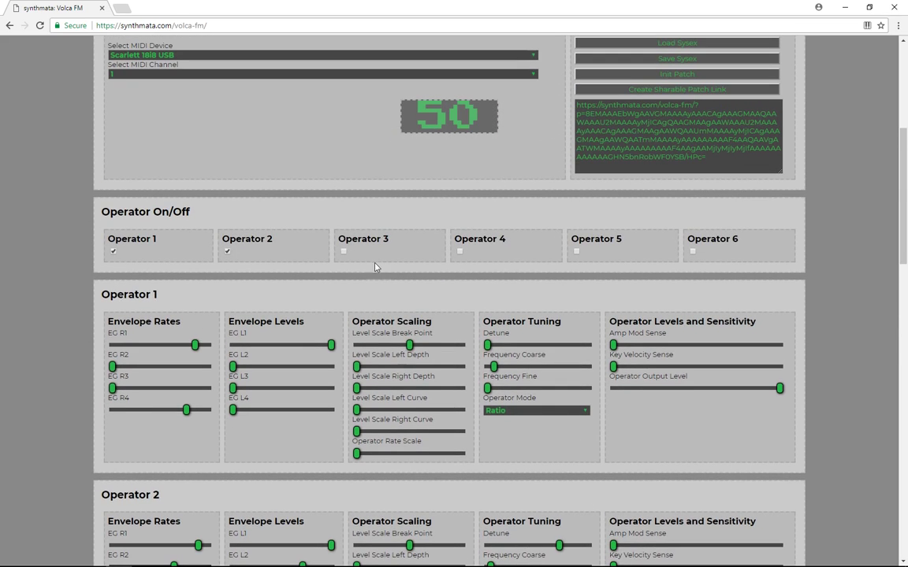
{"action": "left_click", "coordinate": [343, 252]}
{"action": "left_click", "coordinate": [459, 251]}
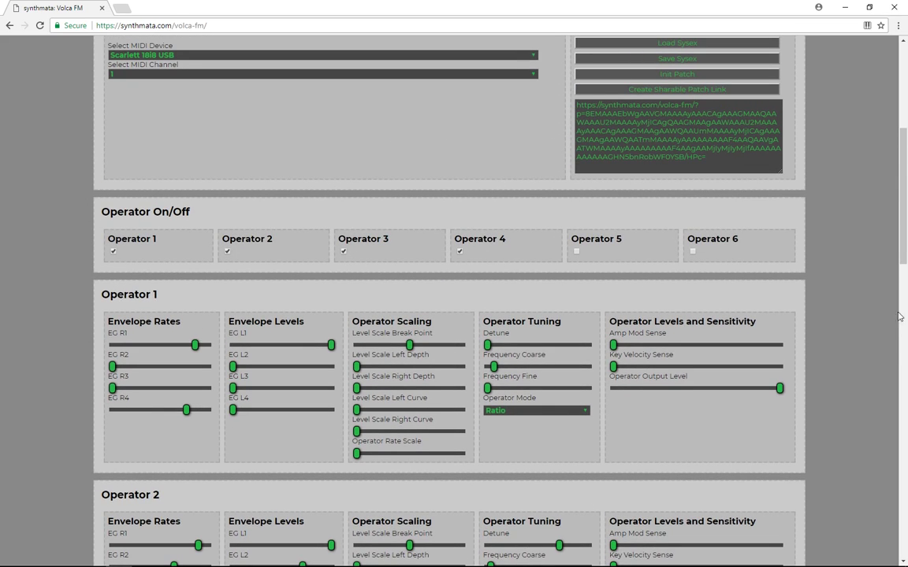
Step: Lower operator 4's EG R1 to about half its range and its Frequency Coarse to the minimum, trying Frequency Fine at 2
{"action": "left_click_drag", "start_coordinate": [904, 251], "coordinate": [905, 416]}
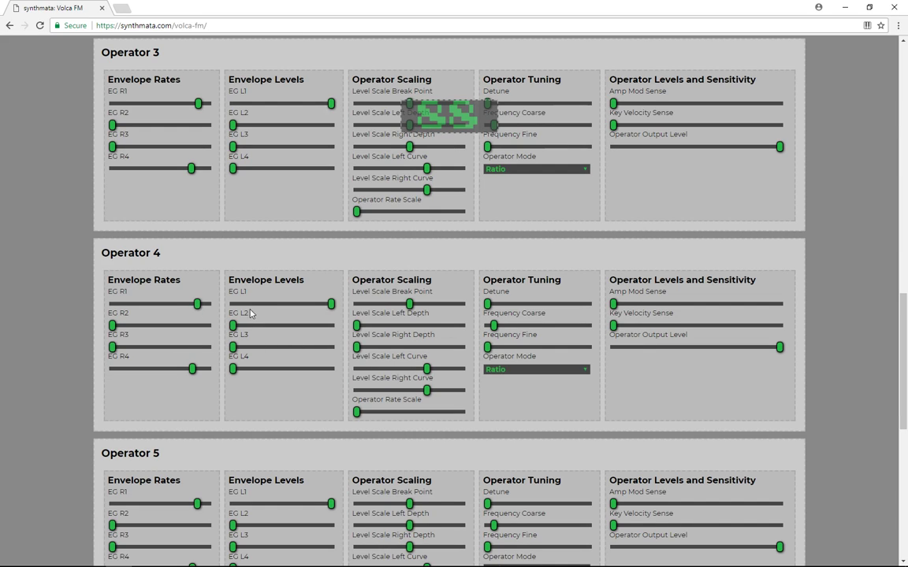
{"action": "left_click_drag", "start_coordinate": [195, 305], "coordinate": [162, 310]}
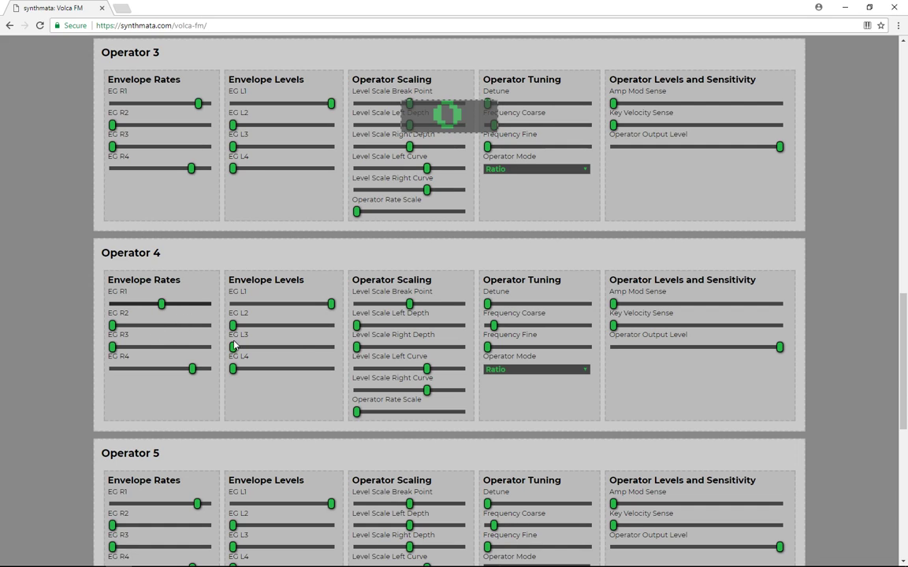
{"action": "left_click", "coordinate": [489, 349]}
{"action": "key", "text": "Right"}
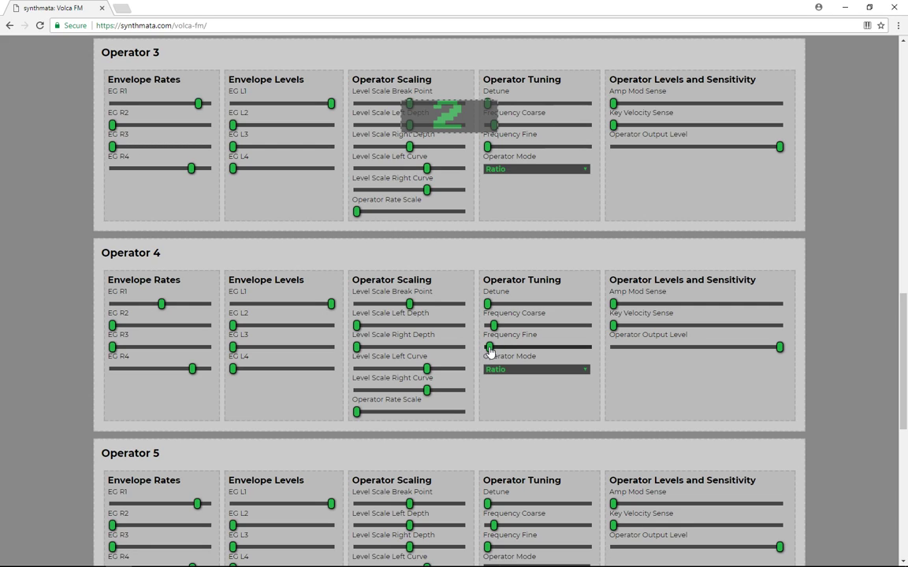
{"action": "left_click", "coordinate": [489, 327]}
{"action": "left_click_drag", "start_coordinate": [488, 329], "coordinate": [487, 330]}
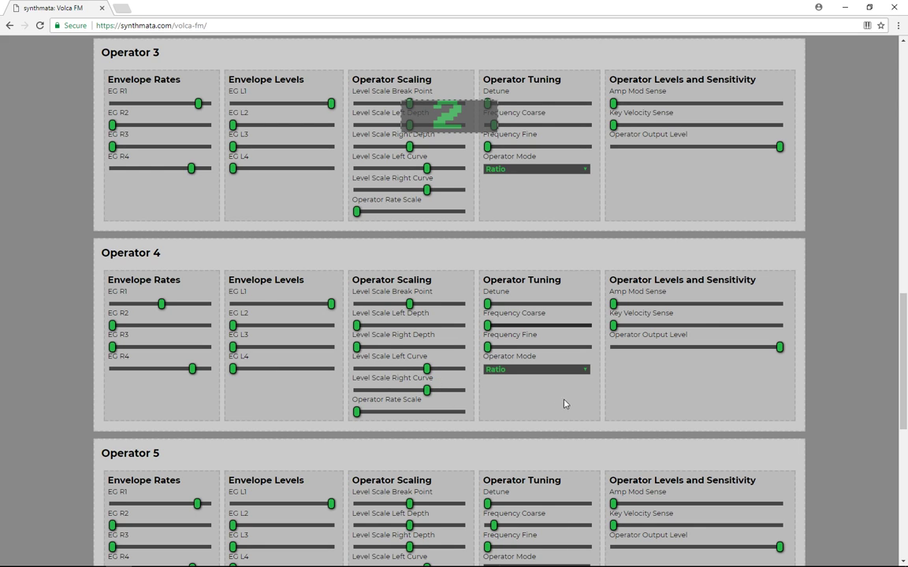
Step: Create a sharable link for the current patch and select the generated link text
{"action": "scroll", "coordinate": [561, 405], "scroll_direction": "up", "scroll_amount": 11}
{"action": "scroll", "coordinate": [495, 451], "scroll_direction": "down", "scroll_amount": 8}
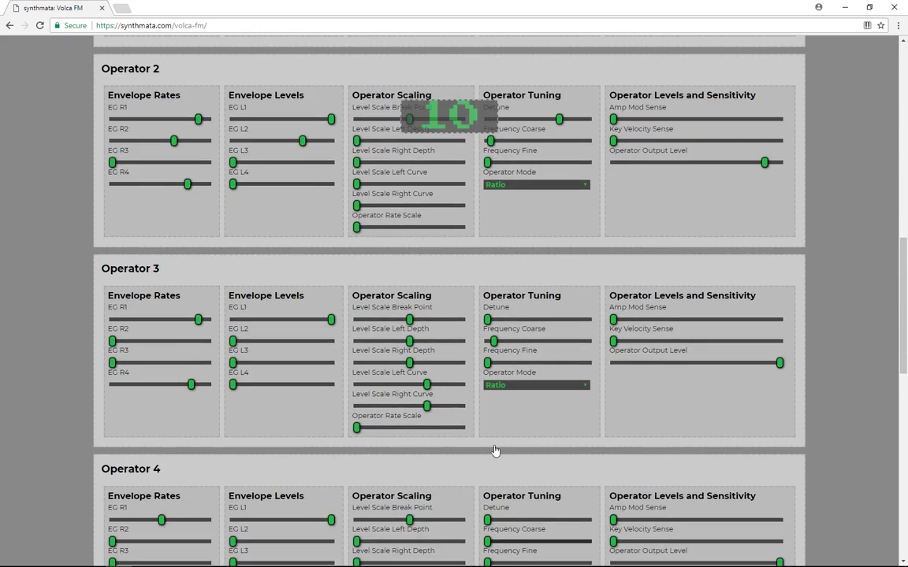
{"action": "scroll", "coordinate": [495, 451], "scroll_direction": "down", "scroll_amount": 9}
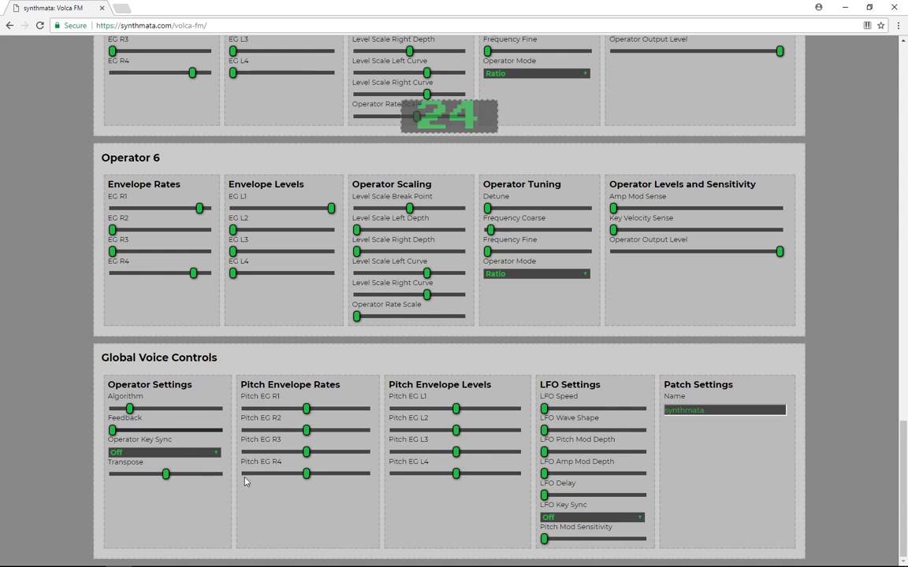
{"action": "scroll", "coordinate": [236, 472], "scroll_direction": "up", "scroll_amount": 6}
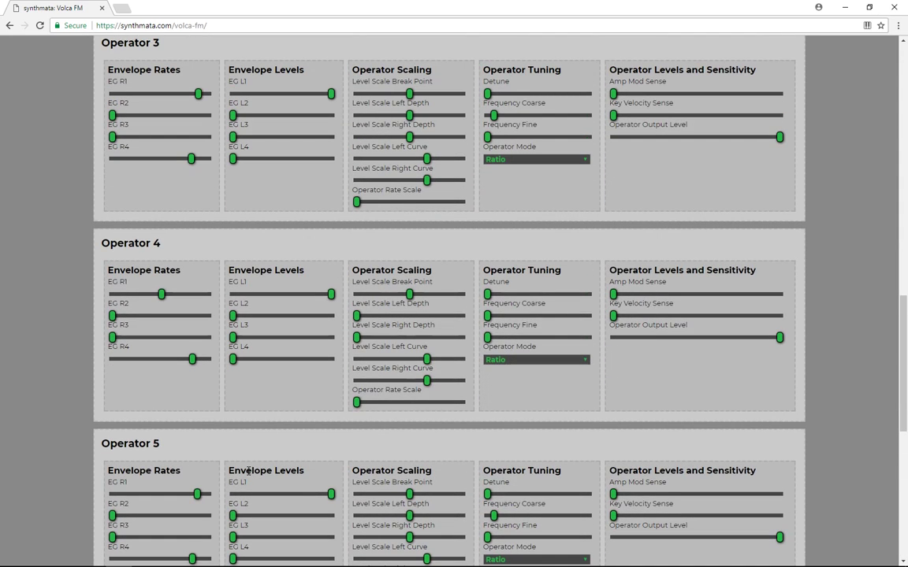
{"action": "scroll", "coordinate": [247, 470], "scroll_direction": "up", "scroll_amount": 12}
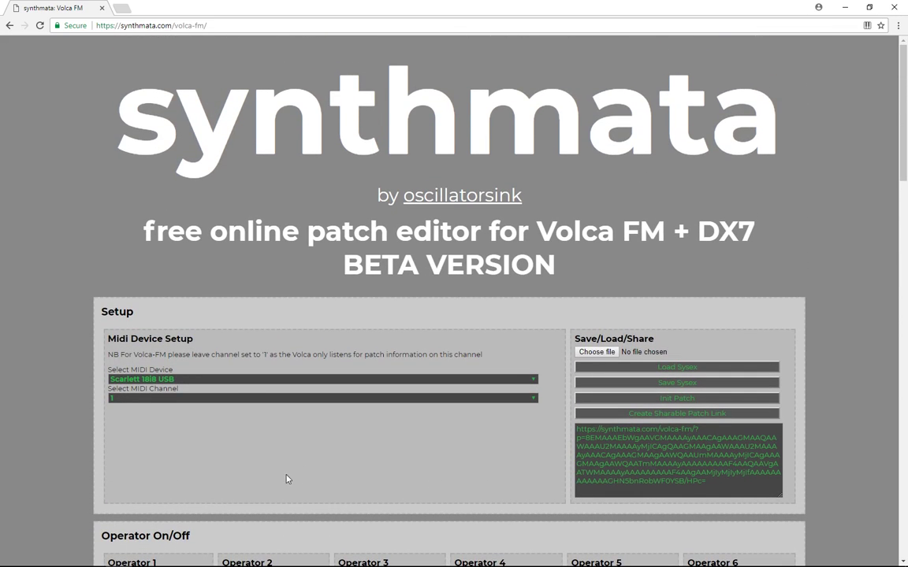
{"action": "left_click", "coordinate": [668, 418]}
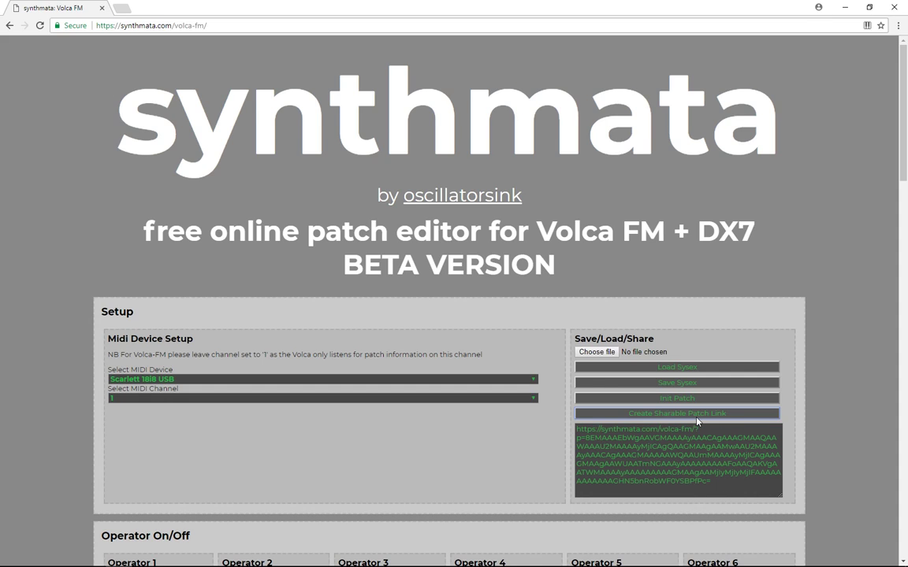
{"action": "left_click", "coordinate": [721, 487]}
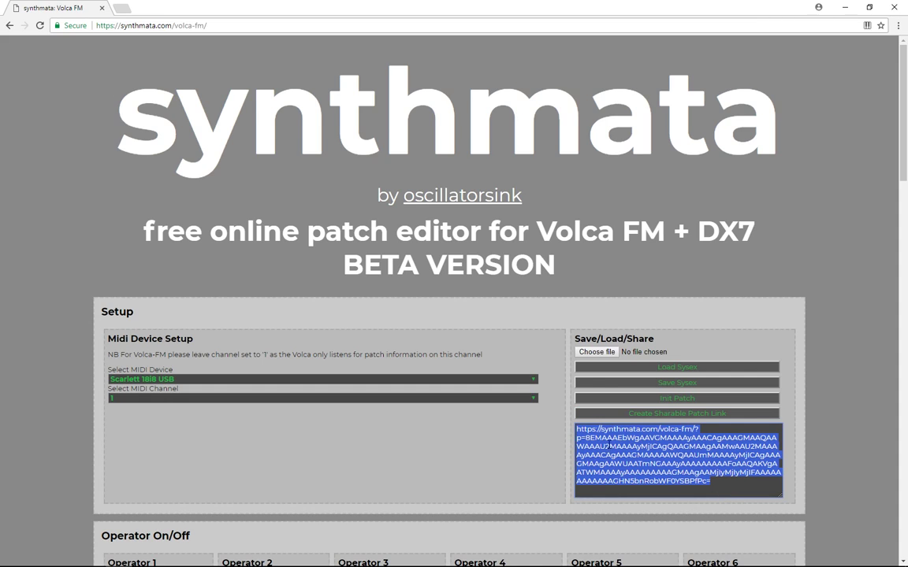
{"action": "left_click", "coordinate": [718, 477]}
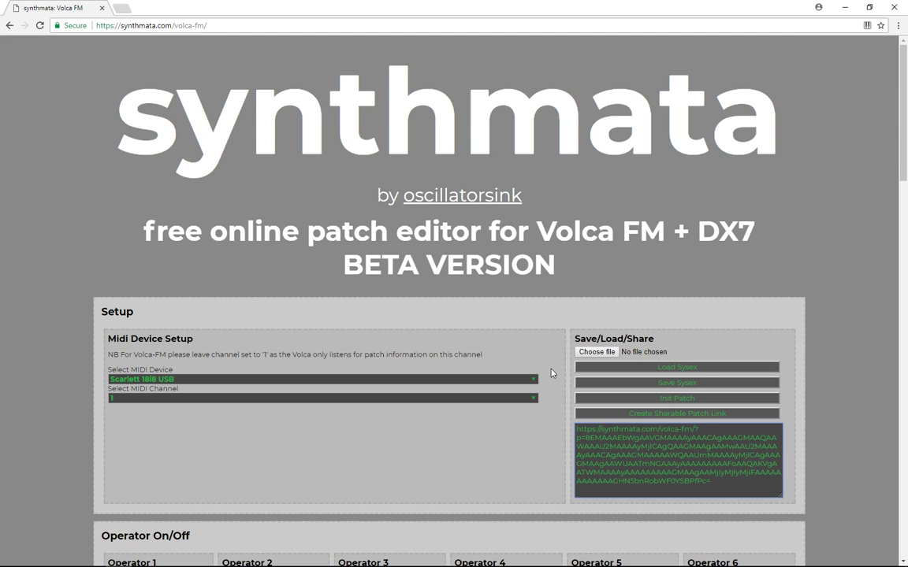
{"action": "left_click_drag", "start_coordinate": [341, 266], "coordinate": [586, 276]}
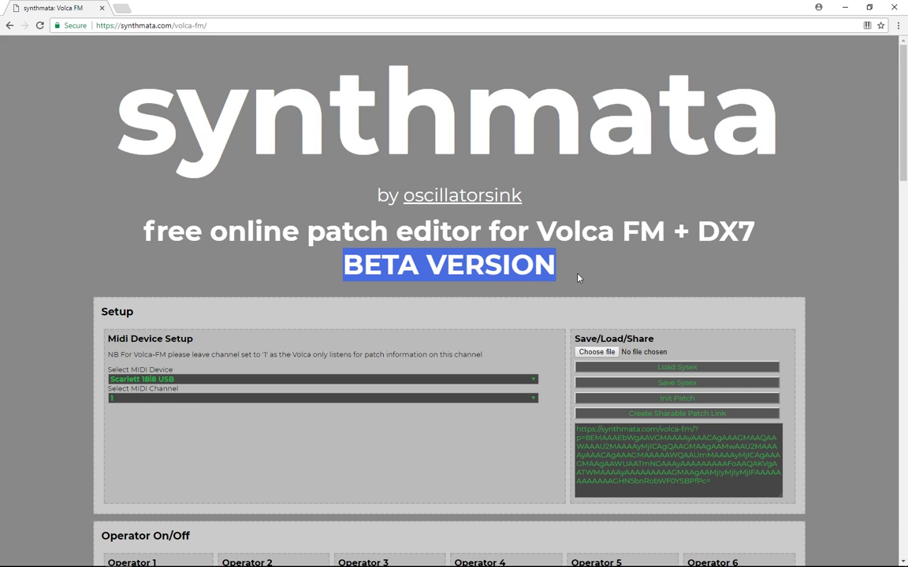
{"action": "left_click", "coordinate": [577, 278]}
{"action": "scroll", "coordinate": [564, 375], "scroll_direction": "down", "scroll_amount": 4}
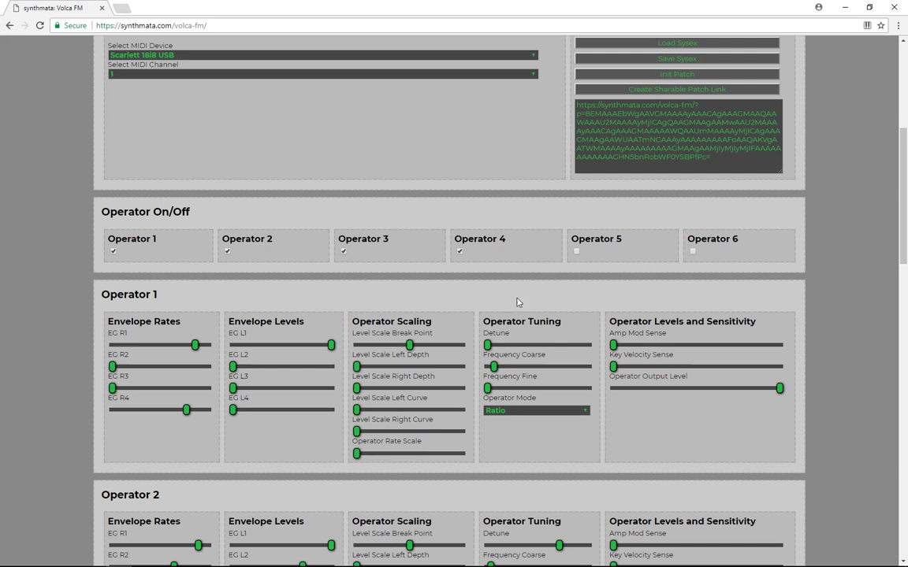
{"action": "scroll", "coordinate": [63, 395], "scroll_direction": "down", "scroll_amount": 7}
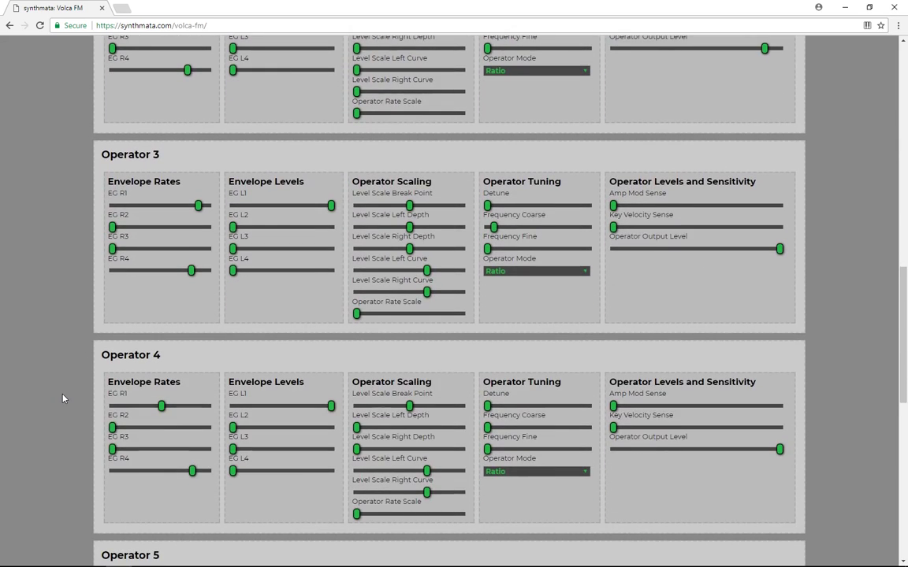
{"action": "scroll", "coordinate": [63, 398], "scroll_direction": "down", "scroll_amount": 1}
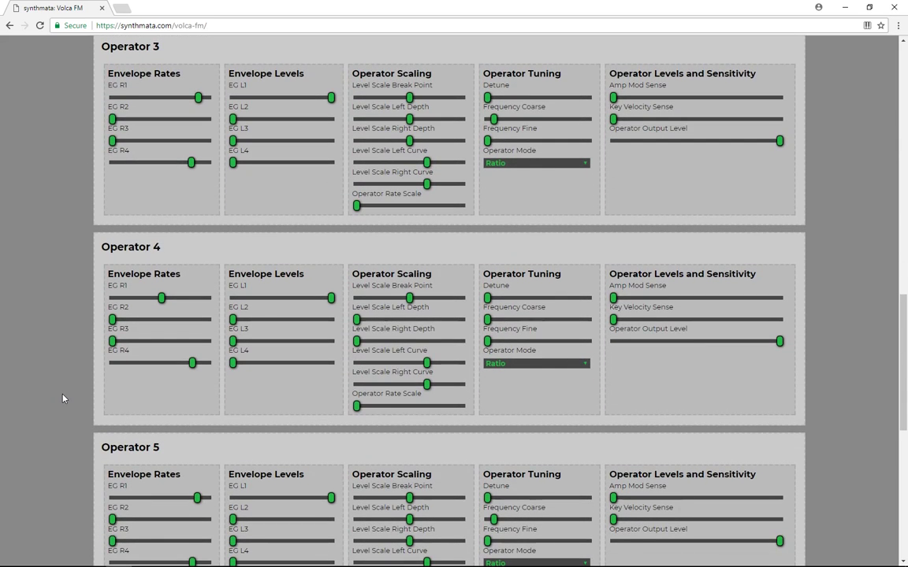
{"action": "scroll", "coordinate": [63, 398], "scroll_direction": "up", "scroll_amount": 10}
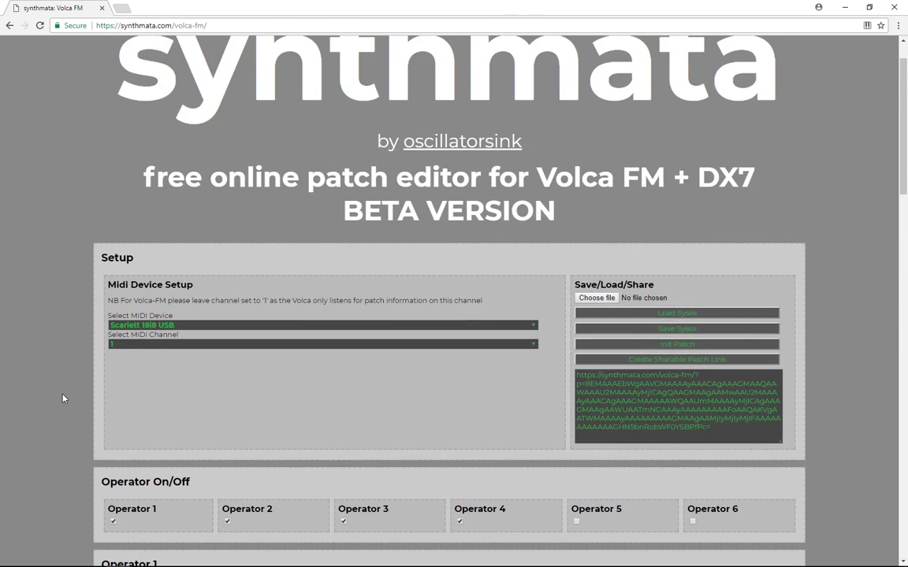
{"action": "scroll", "coordinate": [63, 399], "scroll_direction": "up", "scroll_amount": 1}
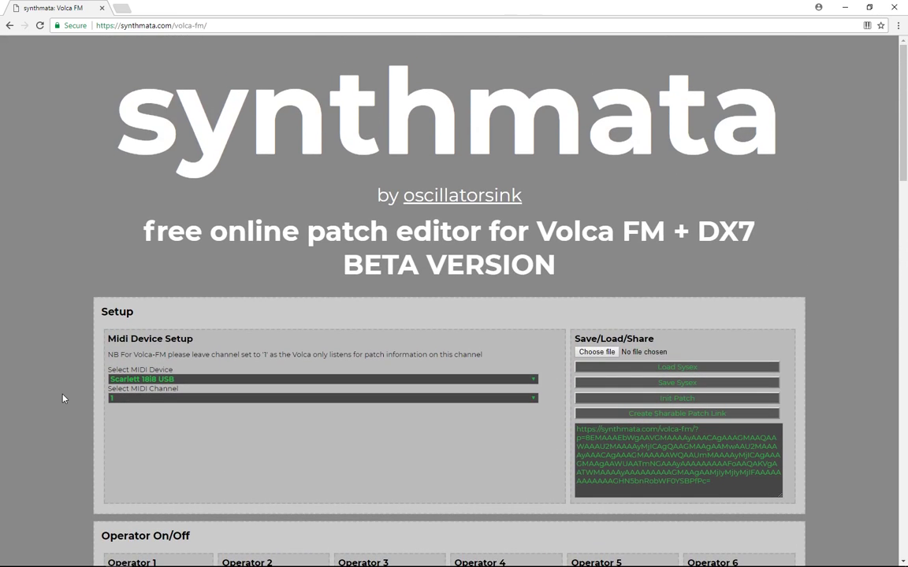
{"action": "left_click", "coordinate": [197, 379]}
{"action": "left_click", "coordinate": [318, 279]}
{"action": "left_click_drag", "start_coordinate": [106, 131], "coordinate": [825, 147]}
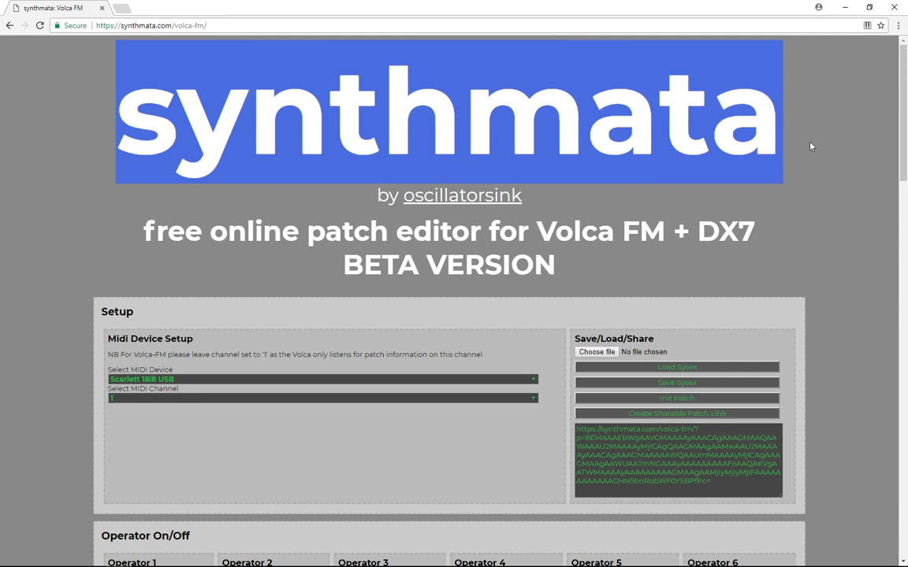
{"action": "left_click", "coordinate": [651, 128]}
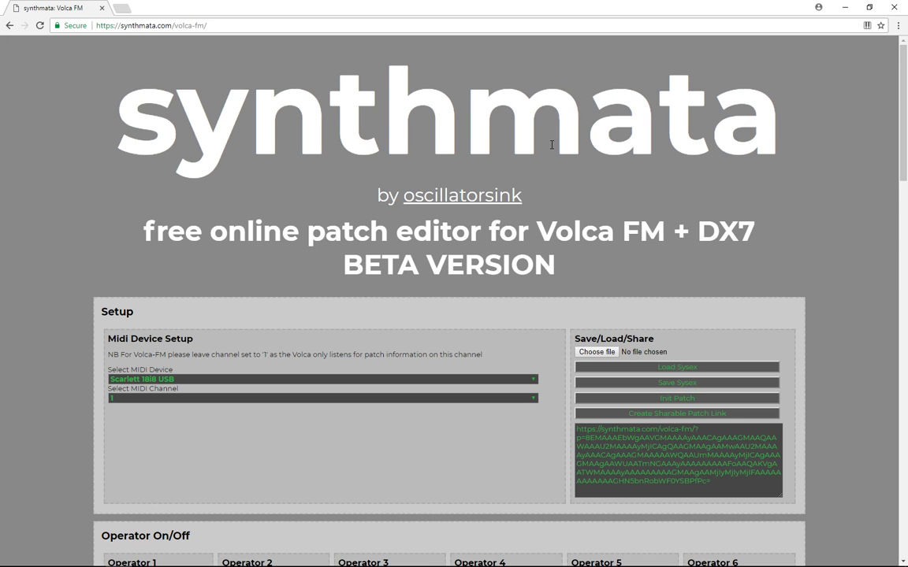
{"action": "scroll", "coordinate": [451, 203], "scroll_direction": "down", "scroll_amount": 14}
{"action": "scroll", "coordinate": [494, 255], "scroll_direction": "down", "scroll_amount": 3}
{"action": "scroll", "coordinate": [494, 254], "scroll_direction": "up", "scroll_amount": 16}
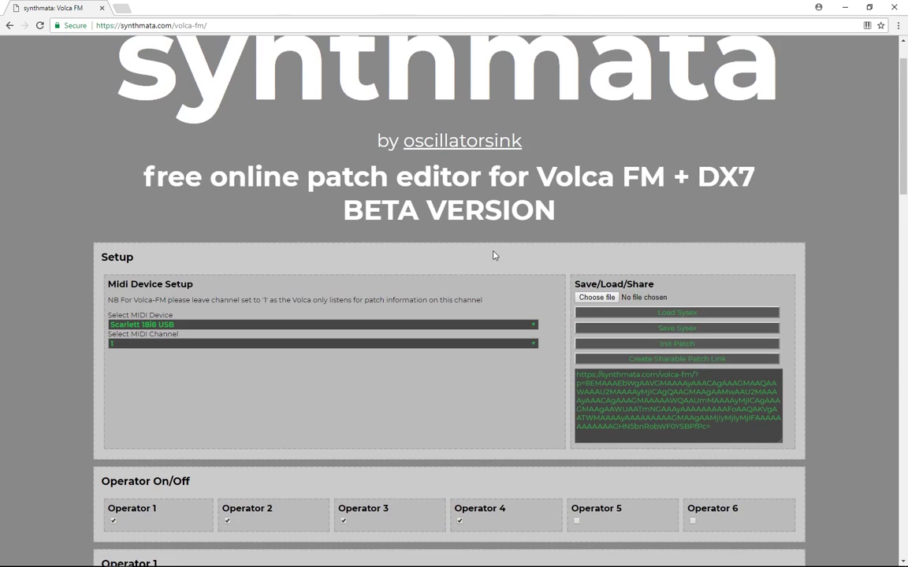
{"action": "scroll", "coordinate": [494, 254], "scroll_direction": "up", "scroll_amount": 1}
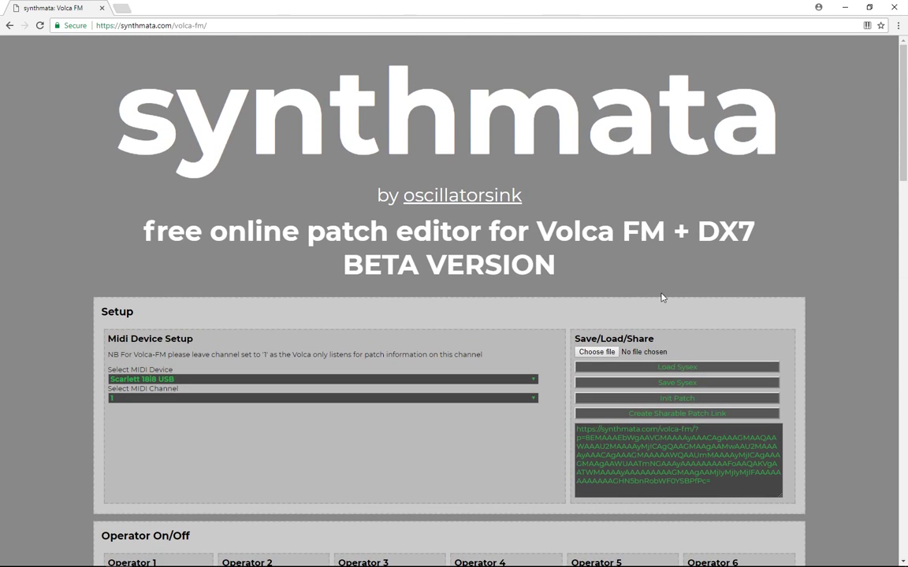